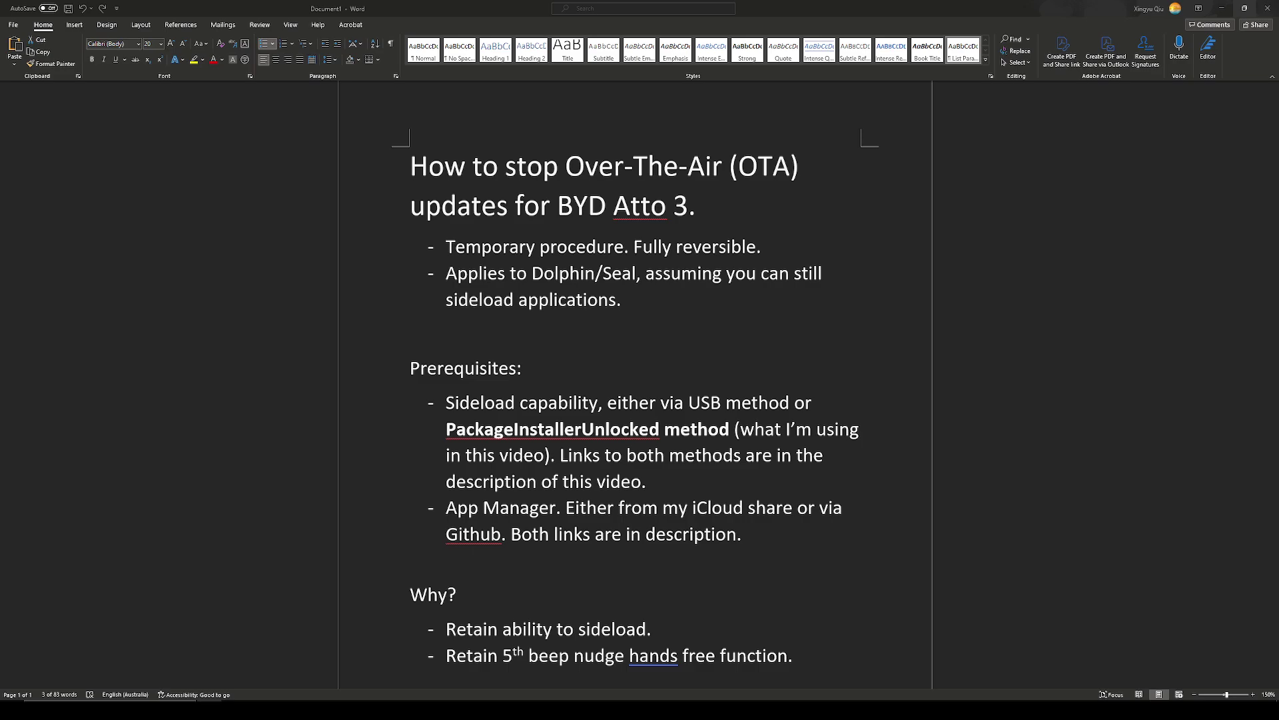
- Highlight the intro bullets: temporary and fully reversible, applies to Dolphin/Seal, sideloading still possible
drag(446, 508, 565, 508)
drag(446, 246, 772, 246)
click(666, 281)
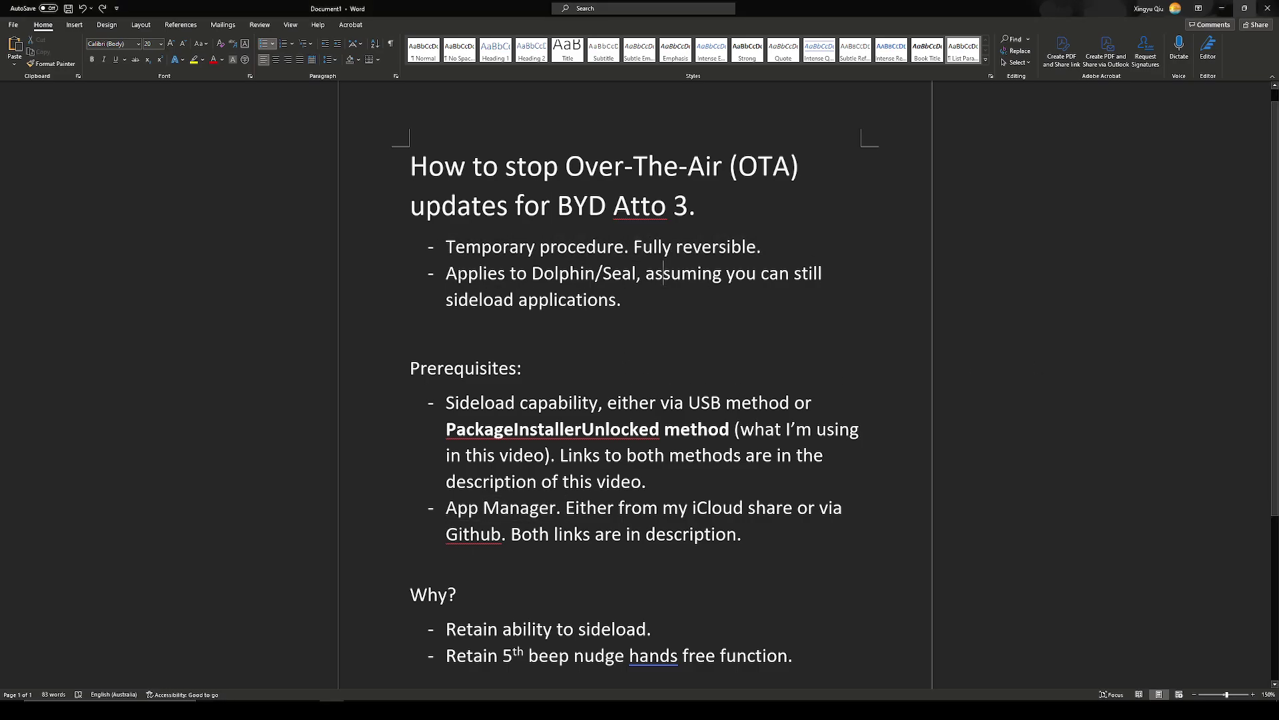
drag(446, 273, 665, 306)
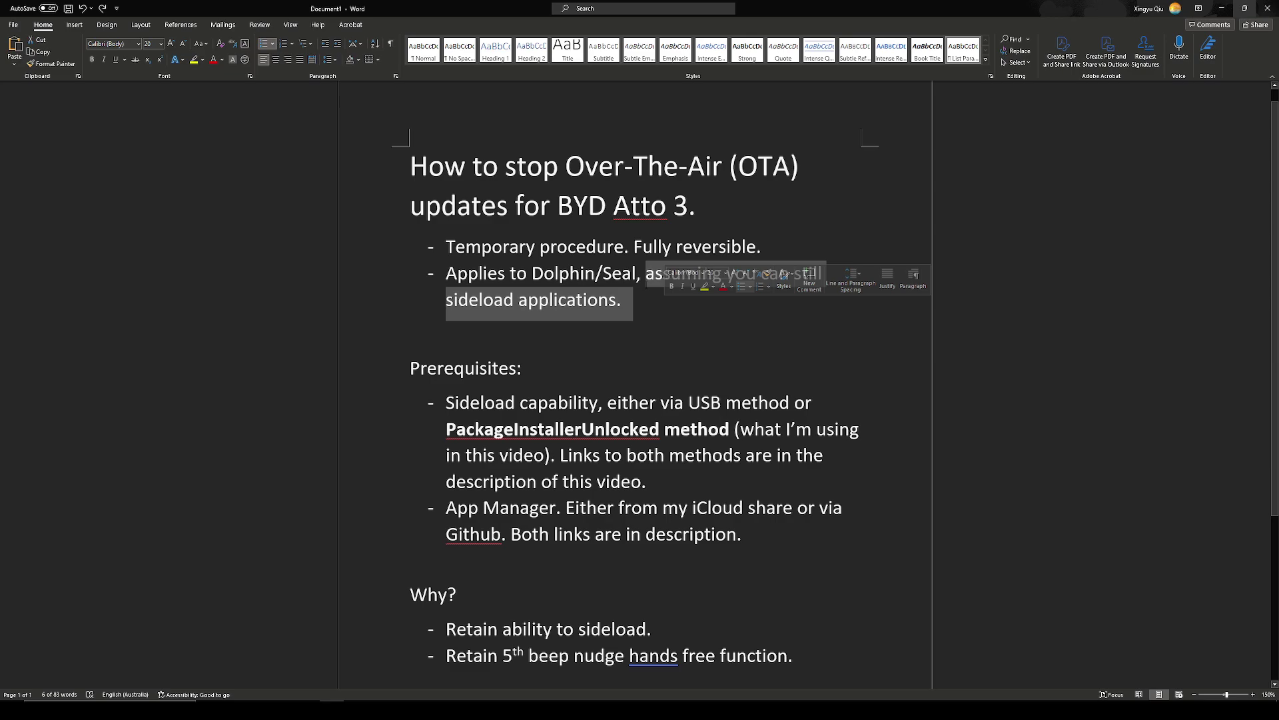
click(641, 298)
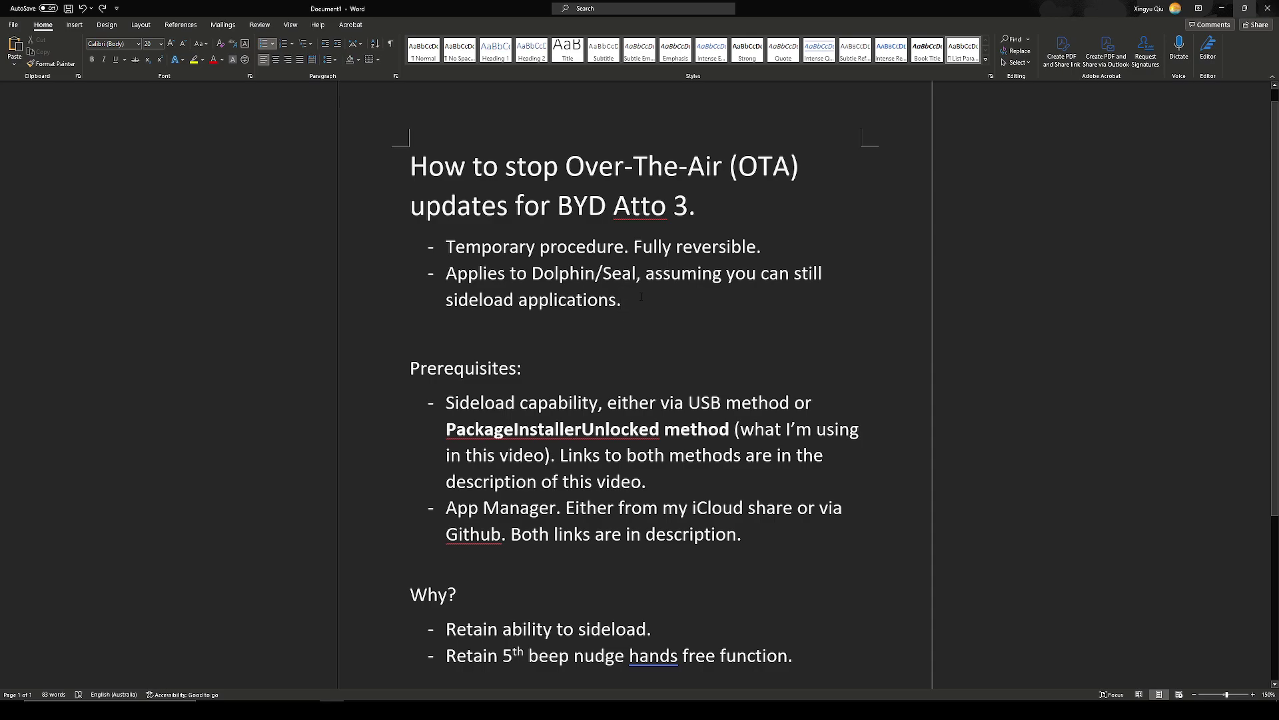
key(shift+Up)
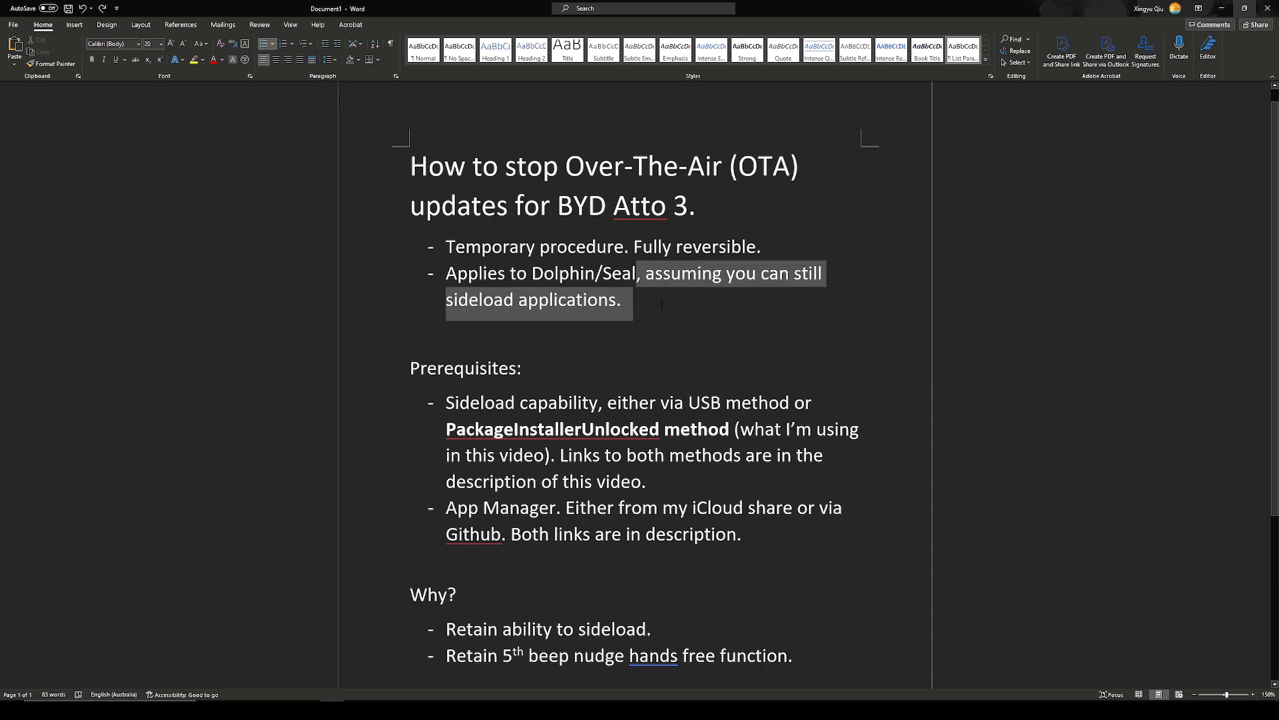
key(shift+Down)
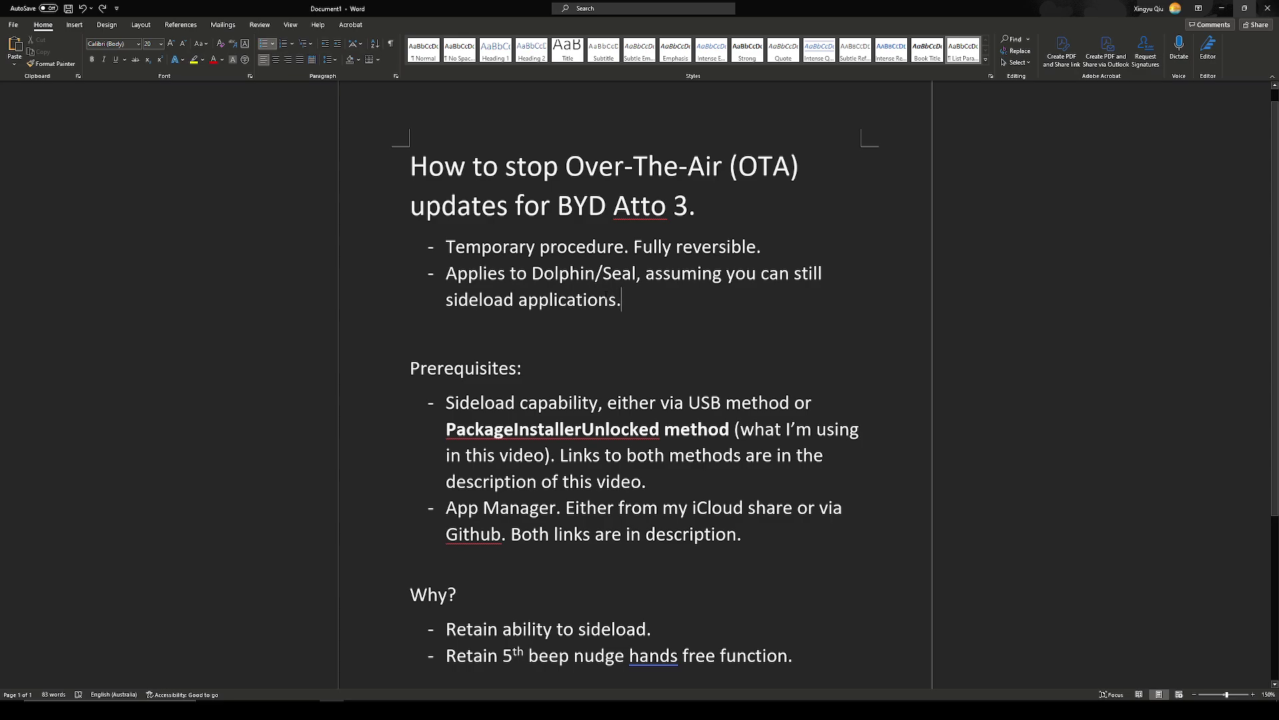
- Go over the Prerequisites: USB method, PackageInstallerUnlocked, the description links, and App Manager via iCloud share
click(618, 381)
drag(689, 402, 795, 404)
click(574, 429)
drag(445, 429, 735, 434)
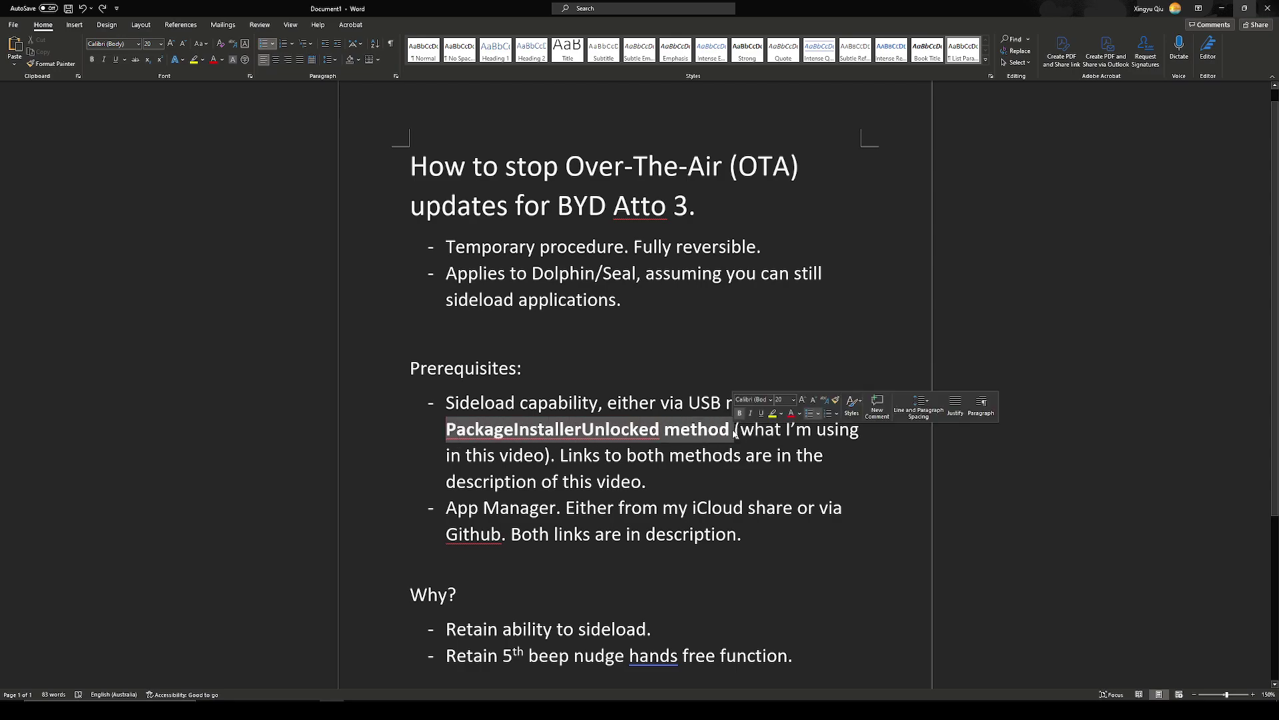
click(754, 455)
key(Down)
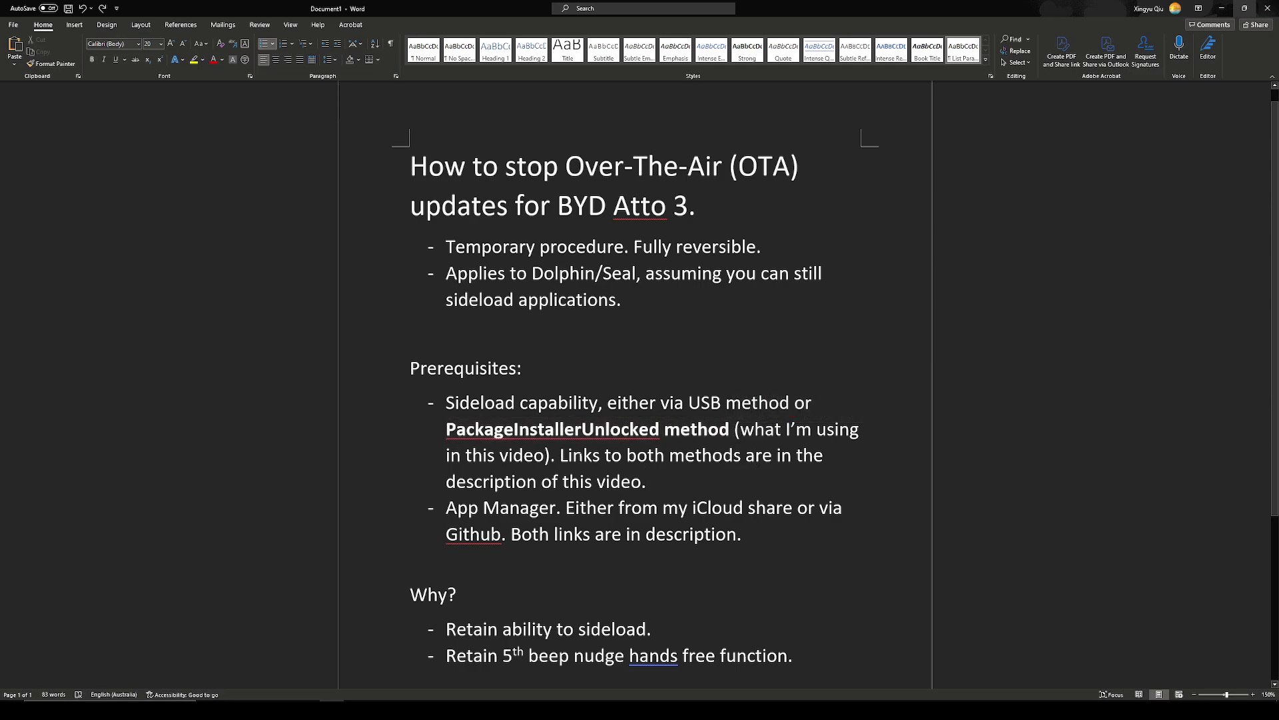
drag(559, 456, 661, 475)
click(723, 508)
drag(445, 508, 559, 504)
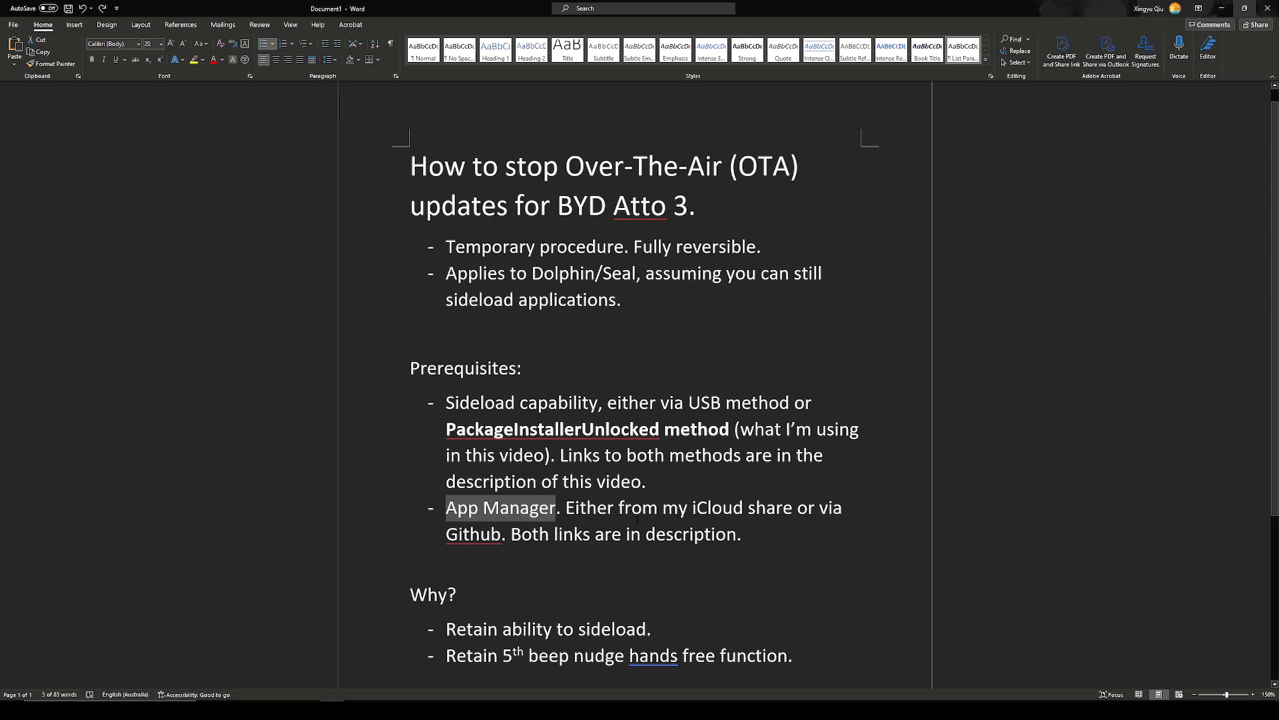
drag(566, 508, 523, 530)
click(719, 594)
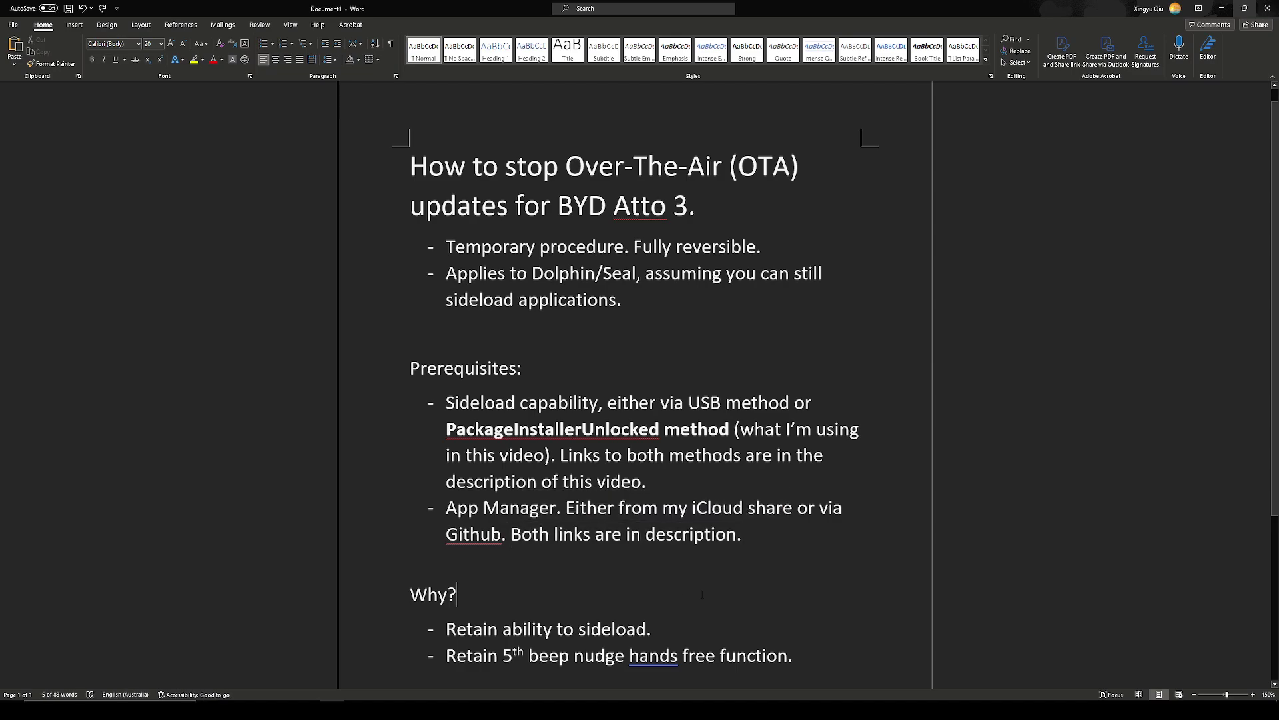
- Review the Why? reasons, retaining sideloading and the hands-free function, then switch to the BYD AUTO mirror
scroll(720, 552, down, 3)
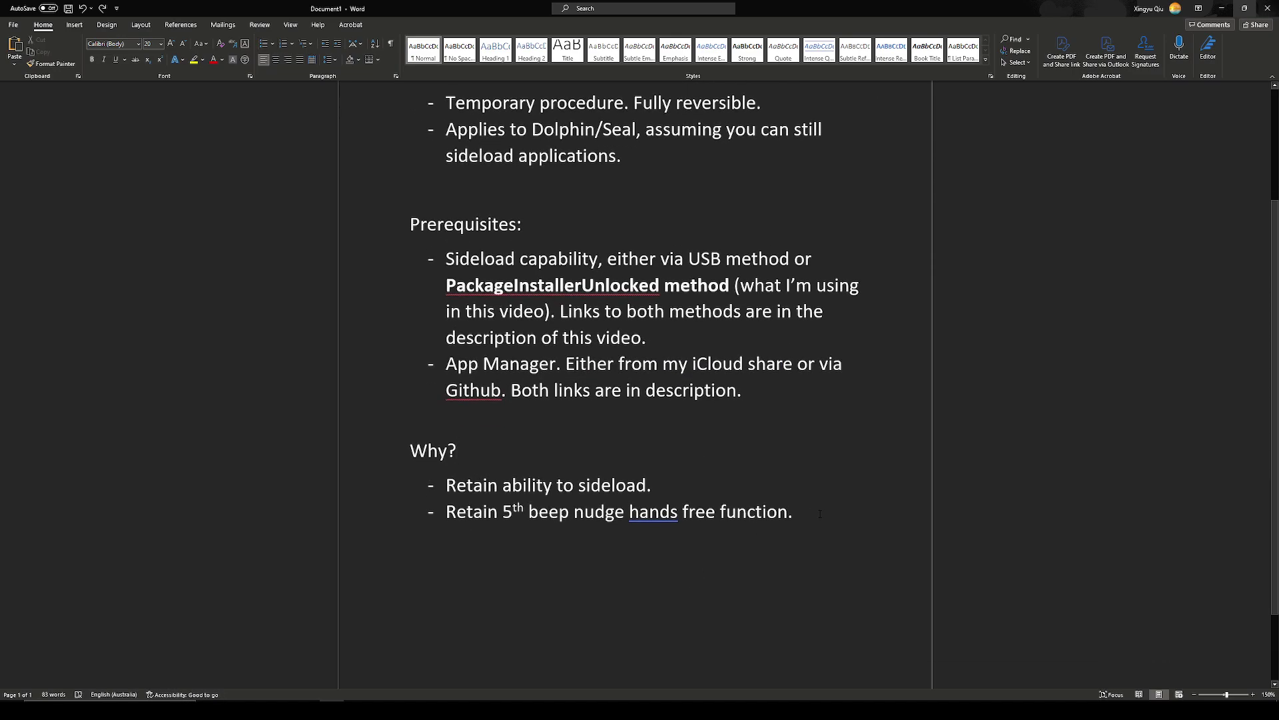
drag(820, 513, 408, 448)
drag(663, 485, 435, 475)
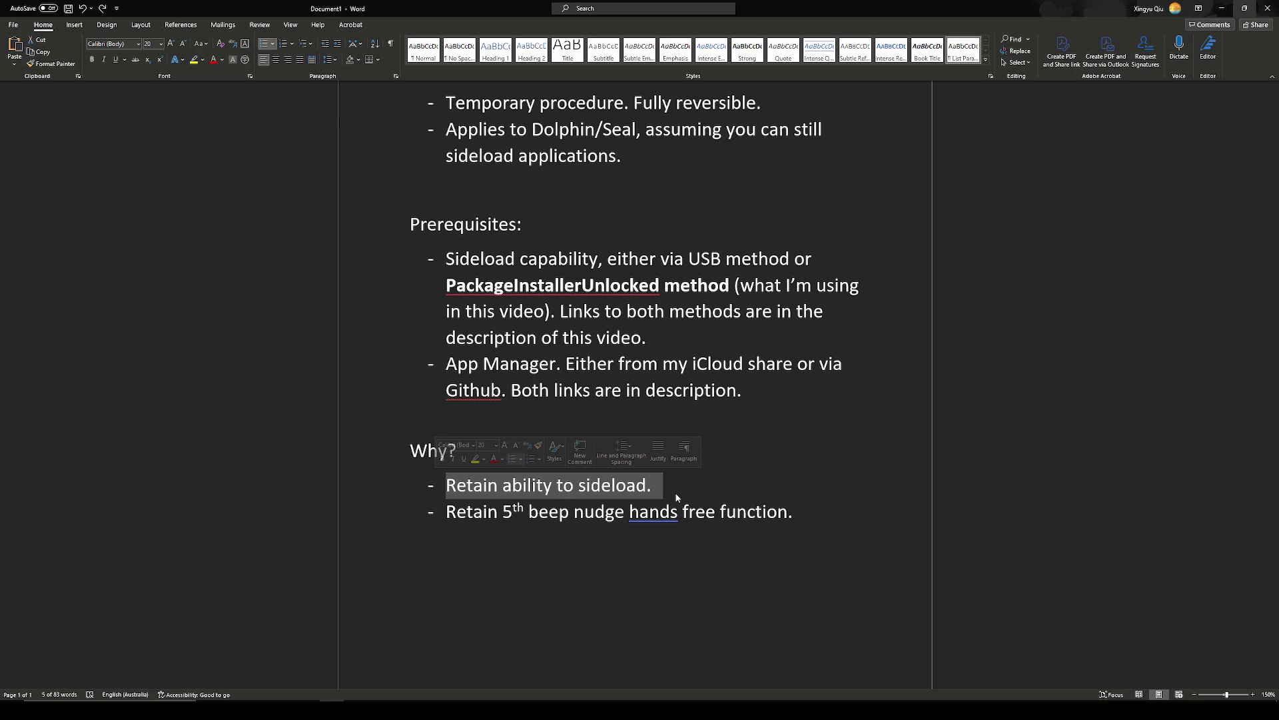
click(717, 512)
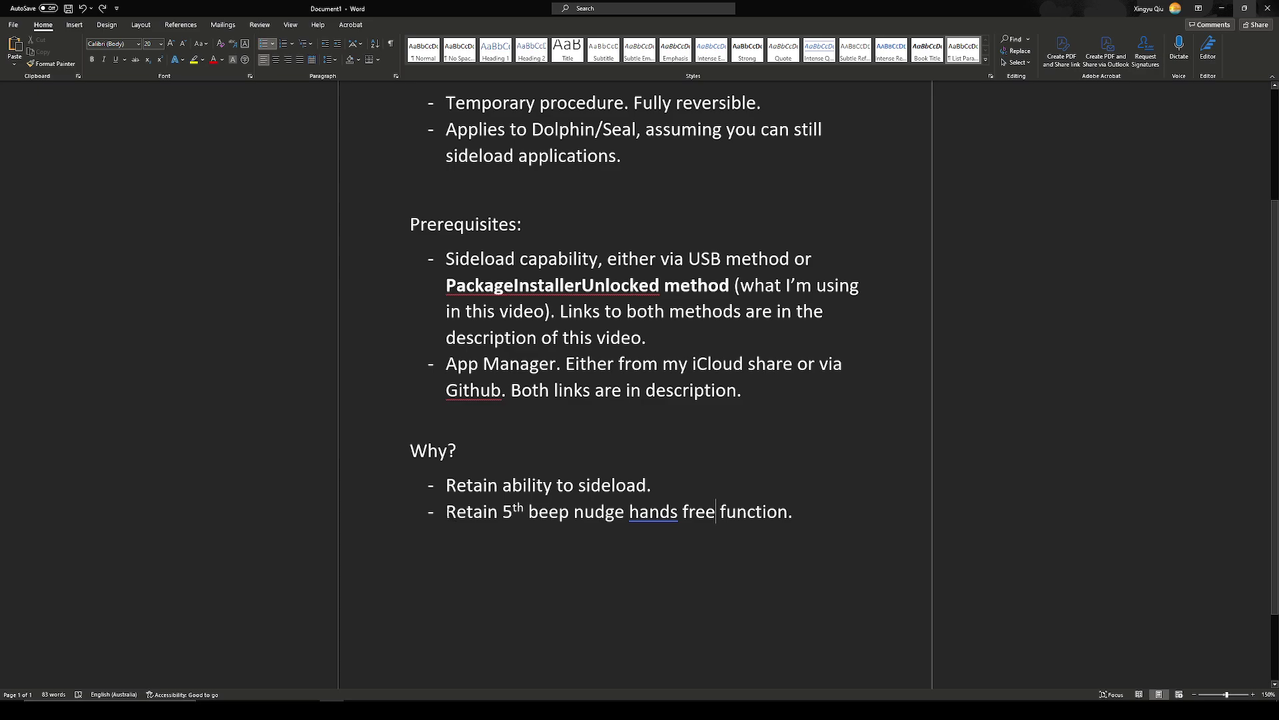
drag(444, 511, 891, 519)
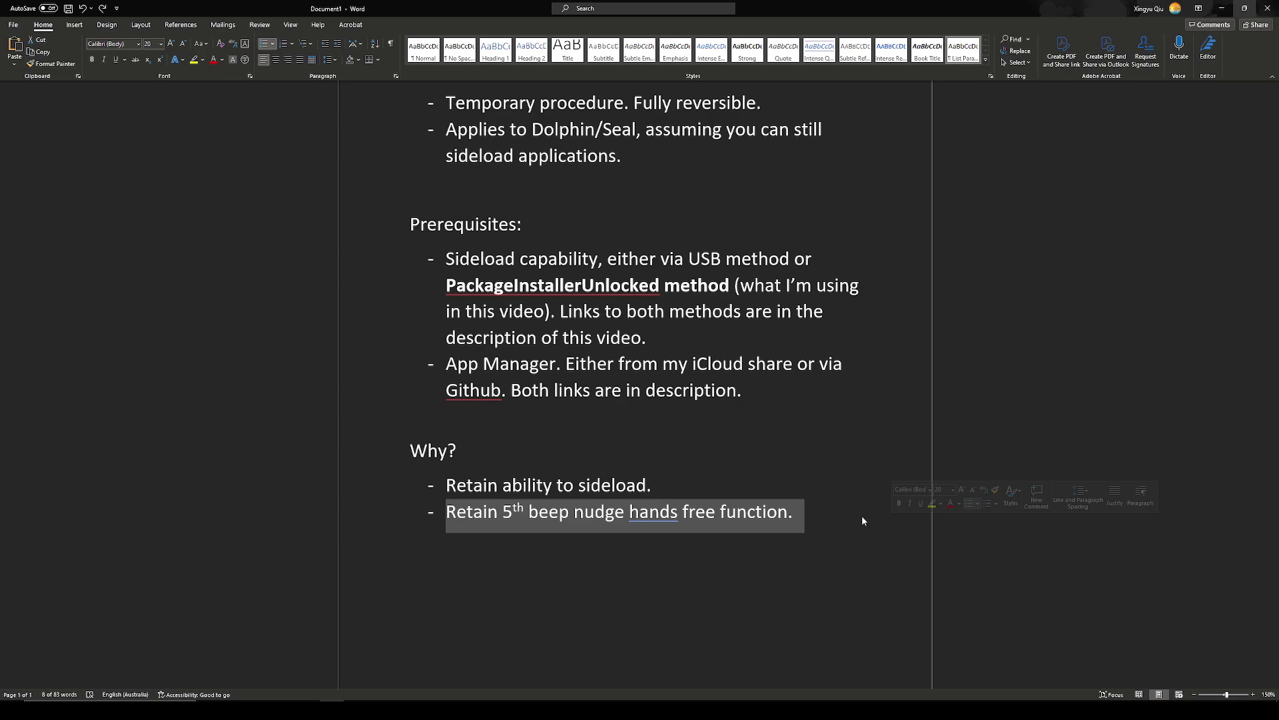
click(862, 515)
scroll(855, 518, up, 3)
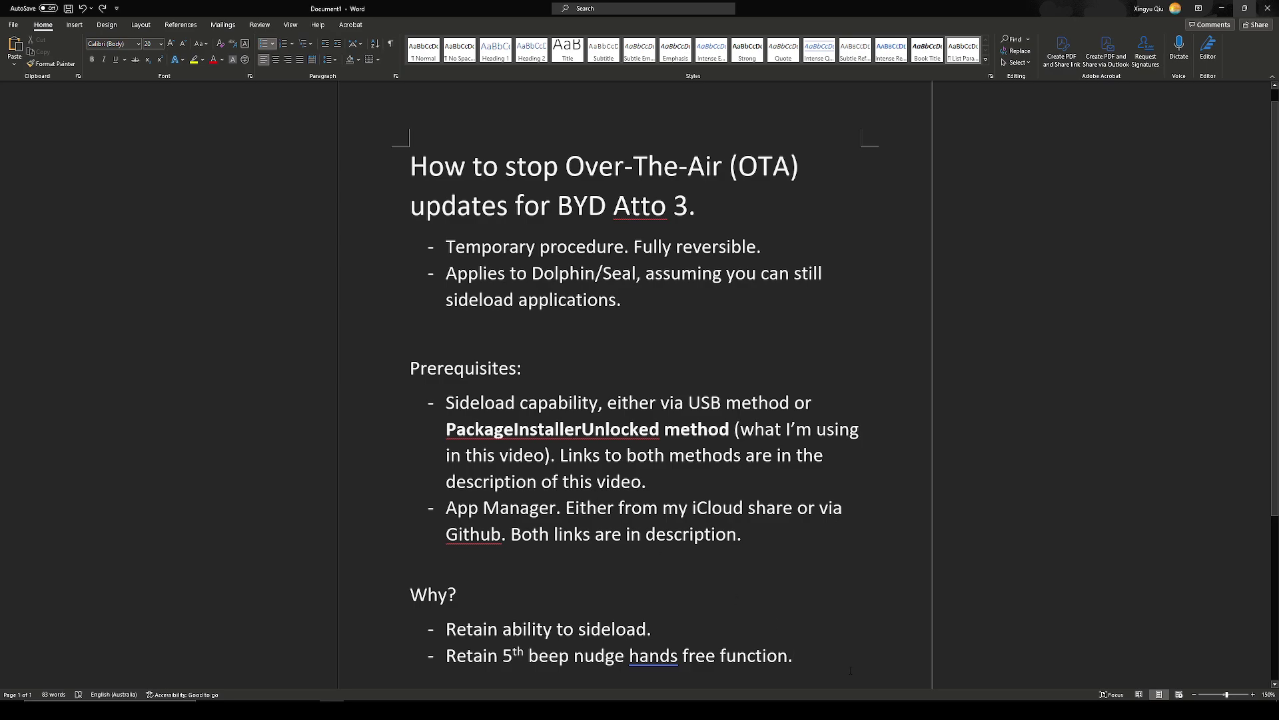
key(alt+Tab)
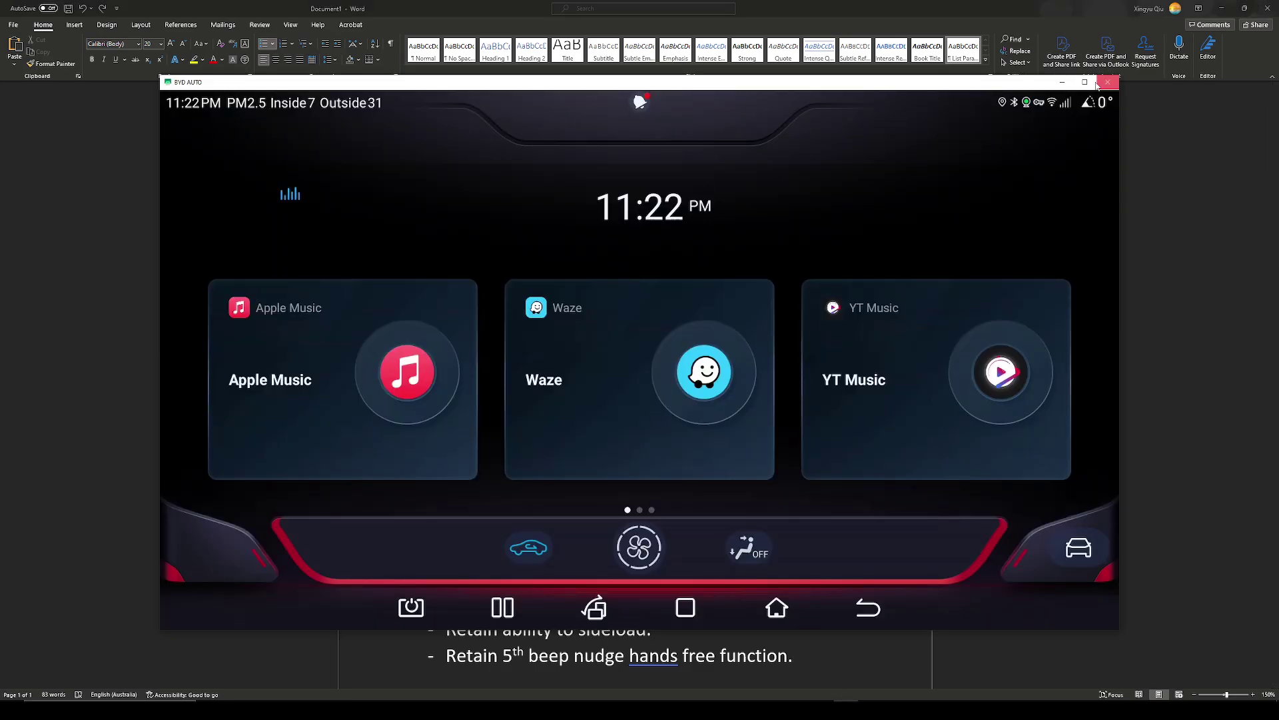
- Maximize the car mirror window and launch Firefox from the car's app grid
key(super+Up)
drag(853, 426, 157, 391)
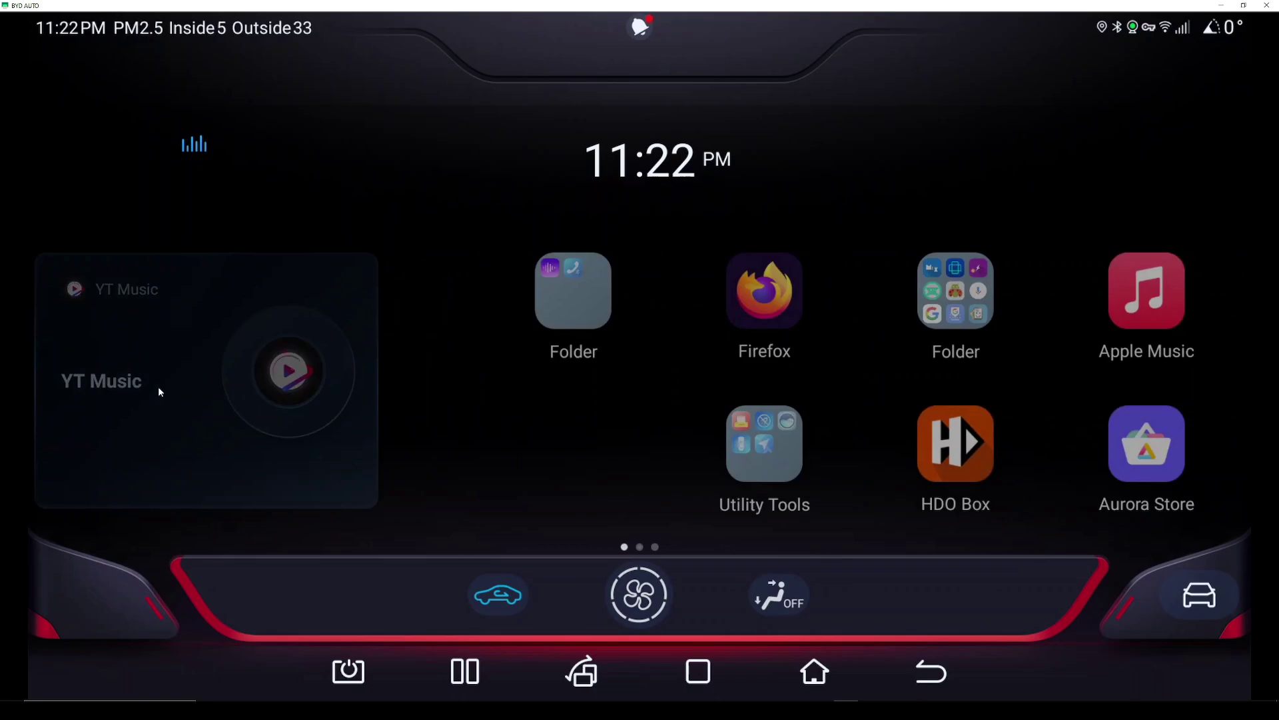
click(346, 285)
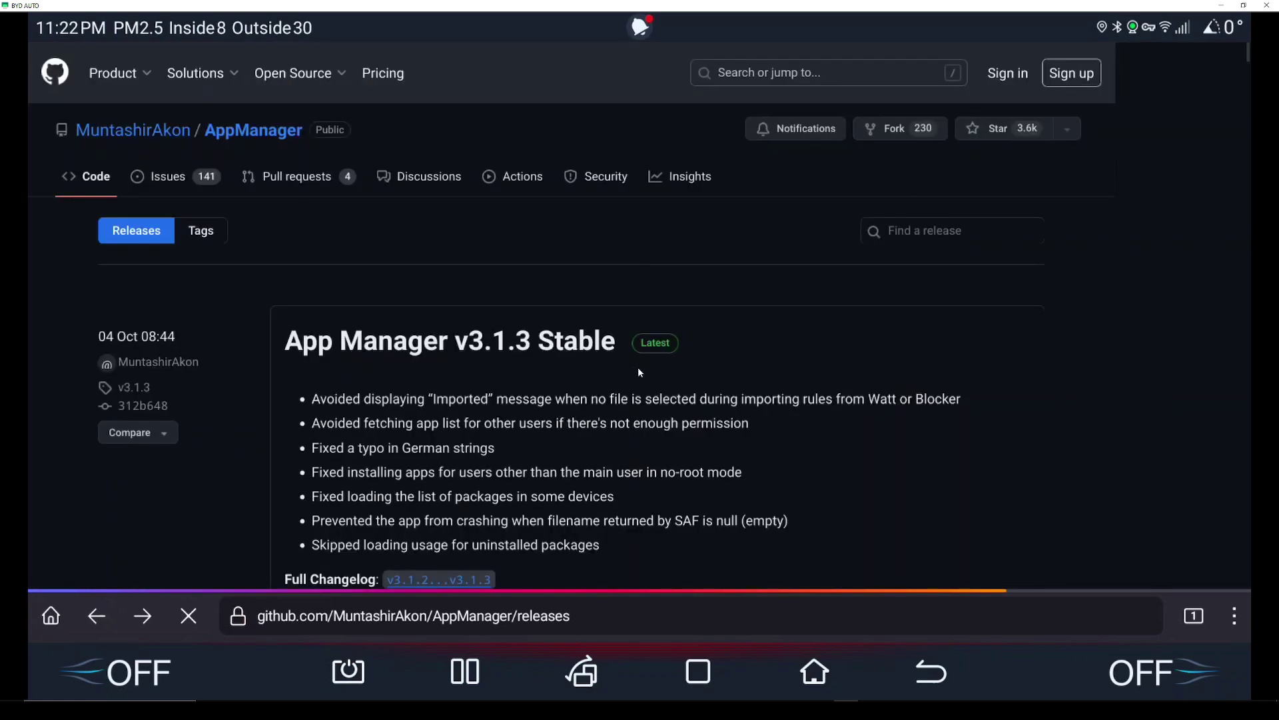
- Download the 15.66 MB AppManager_v3.1.3.apk from the App Manager releases page
scroll(392, 369, down, 5)
scroll(297, 356, up, 5)
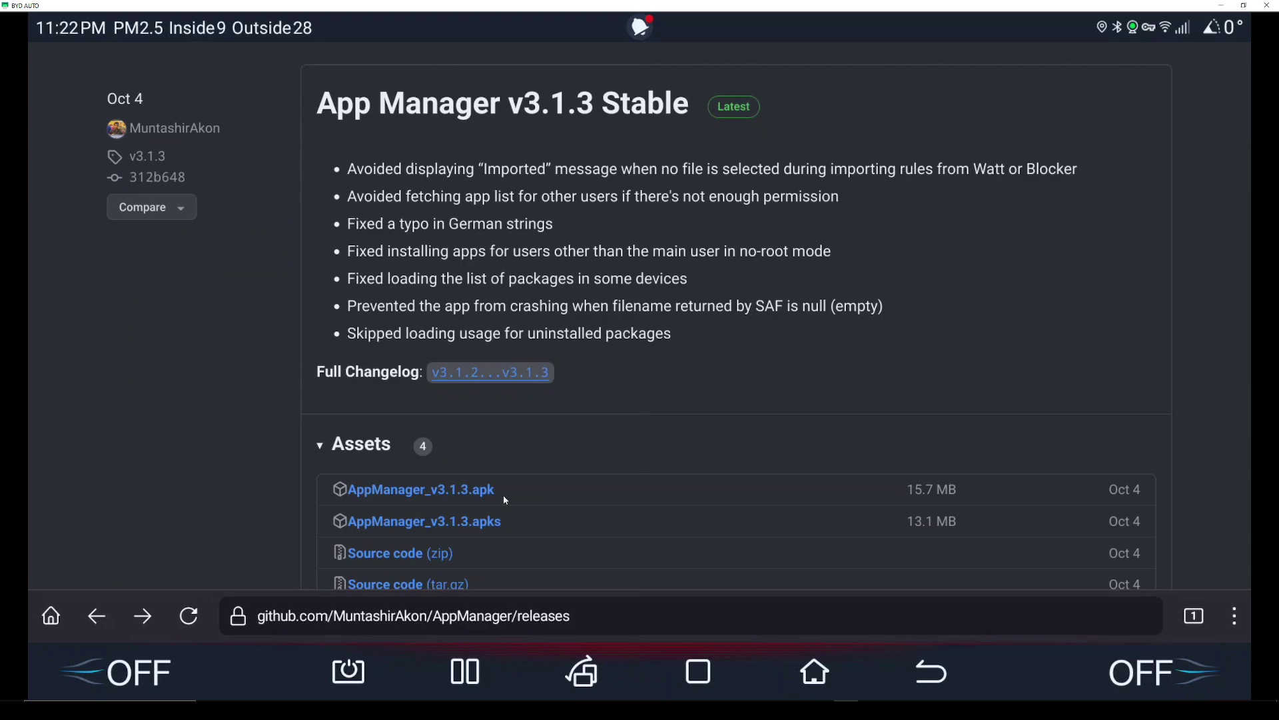
scroll(413, 235, up, 4)
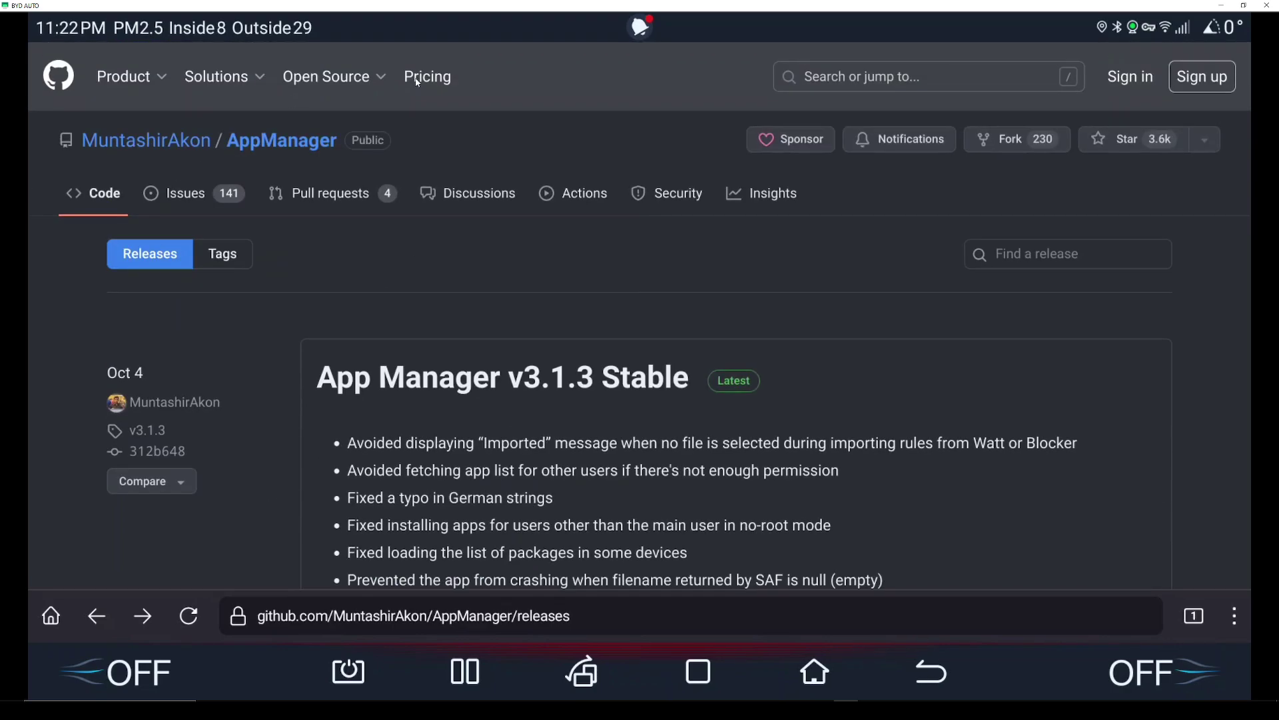
scroll(550, 397, down, 2)
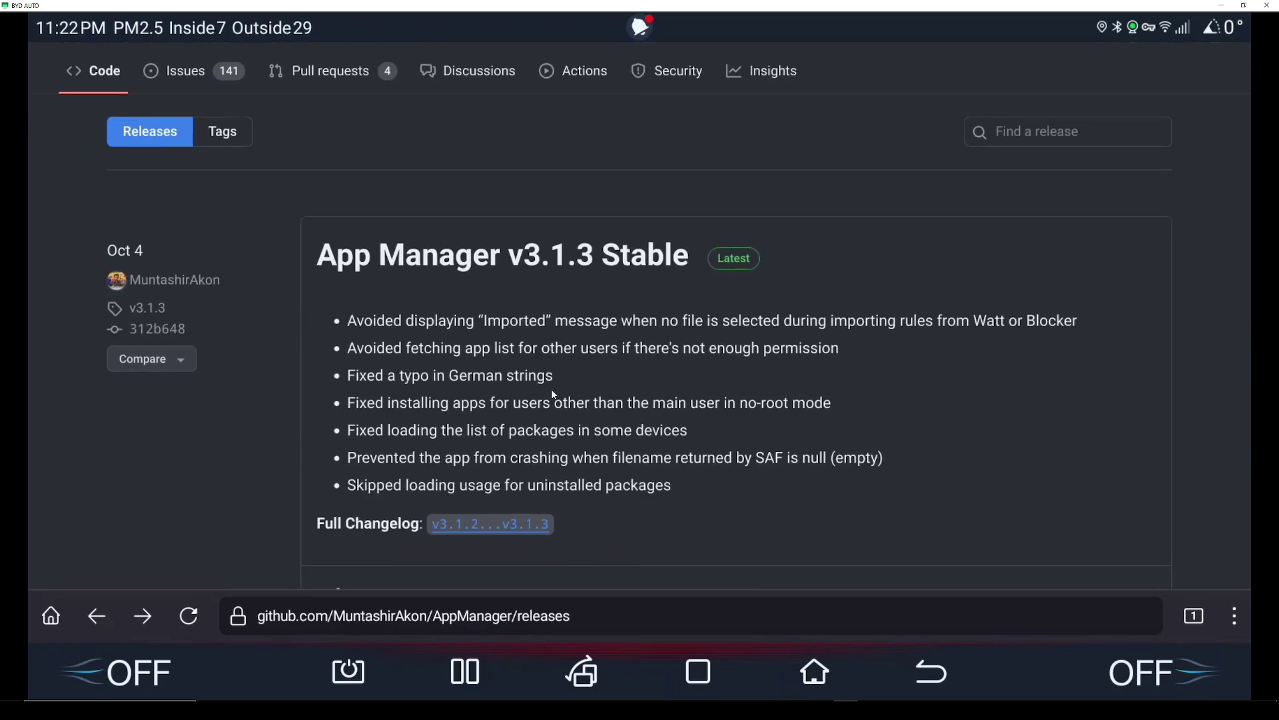
scroll(554, 394, down, 2)
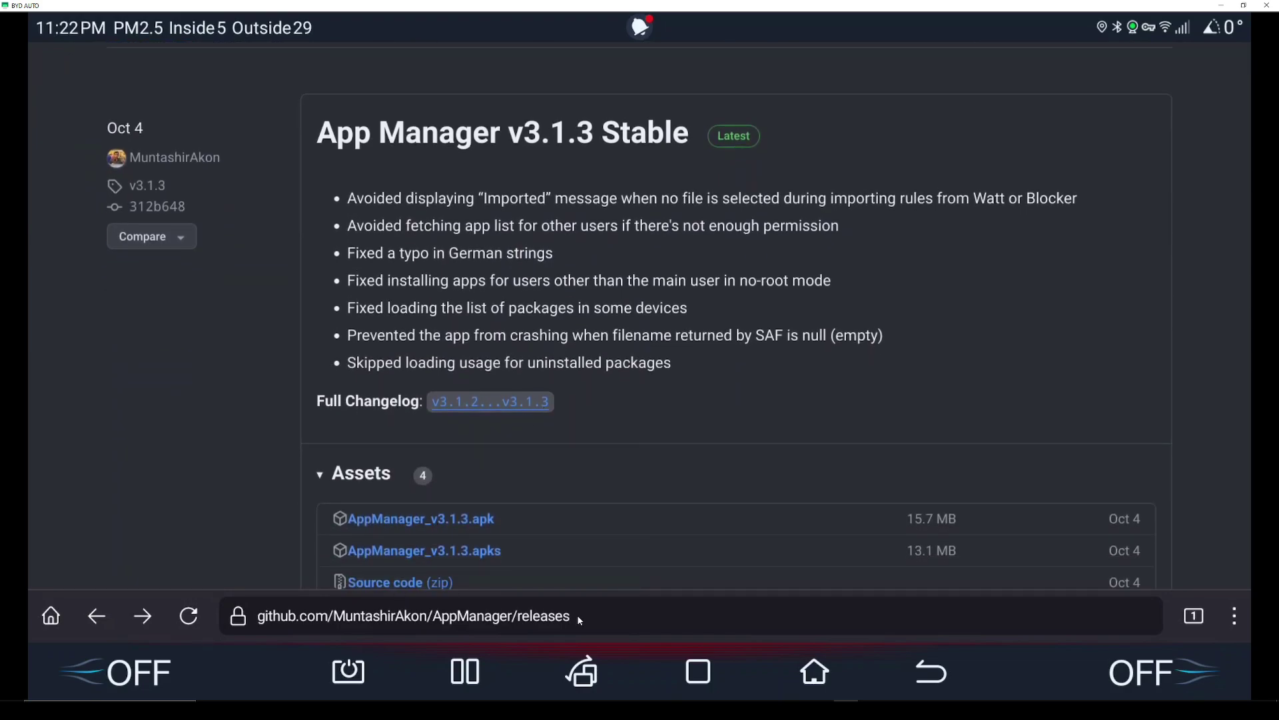
drag(577, 615, 181, 598)
click(433, 519)
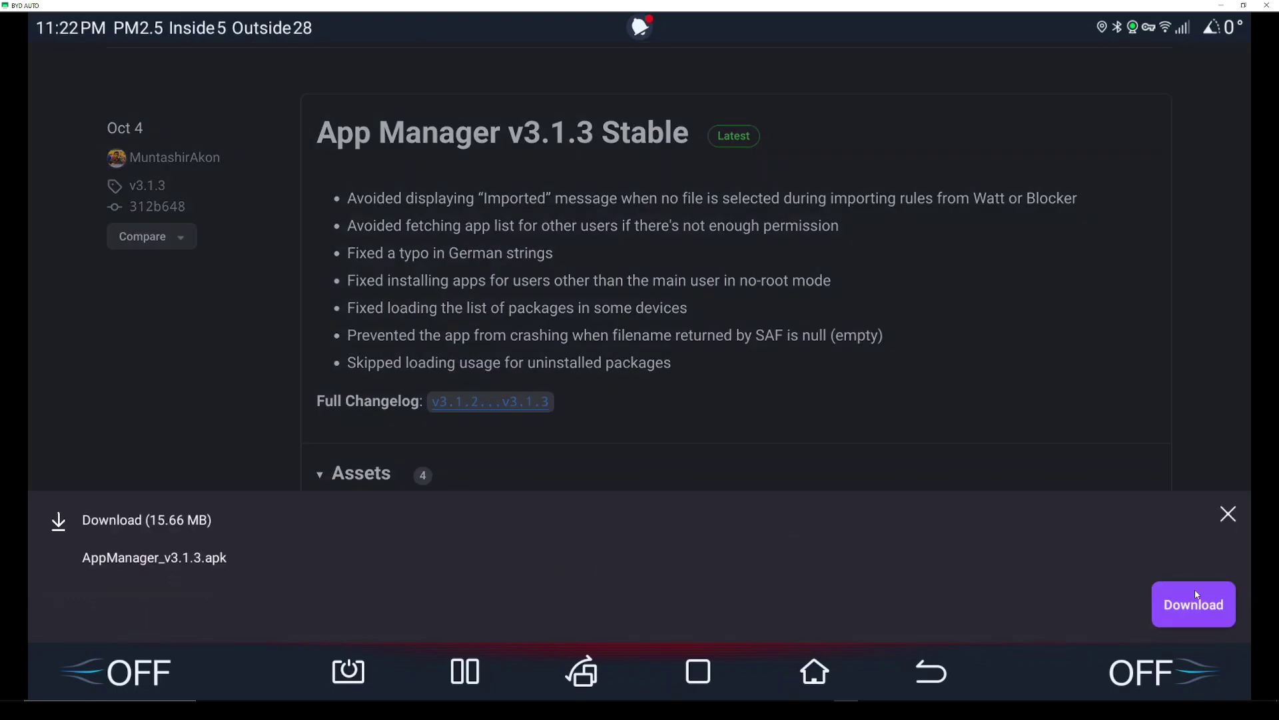
click(1173, 602)
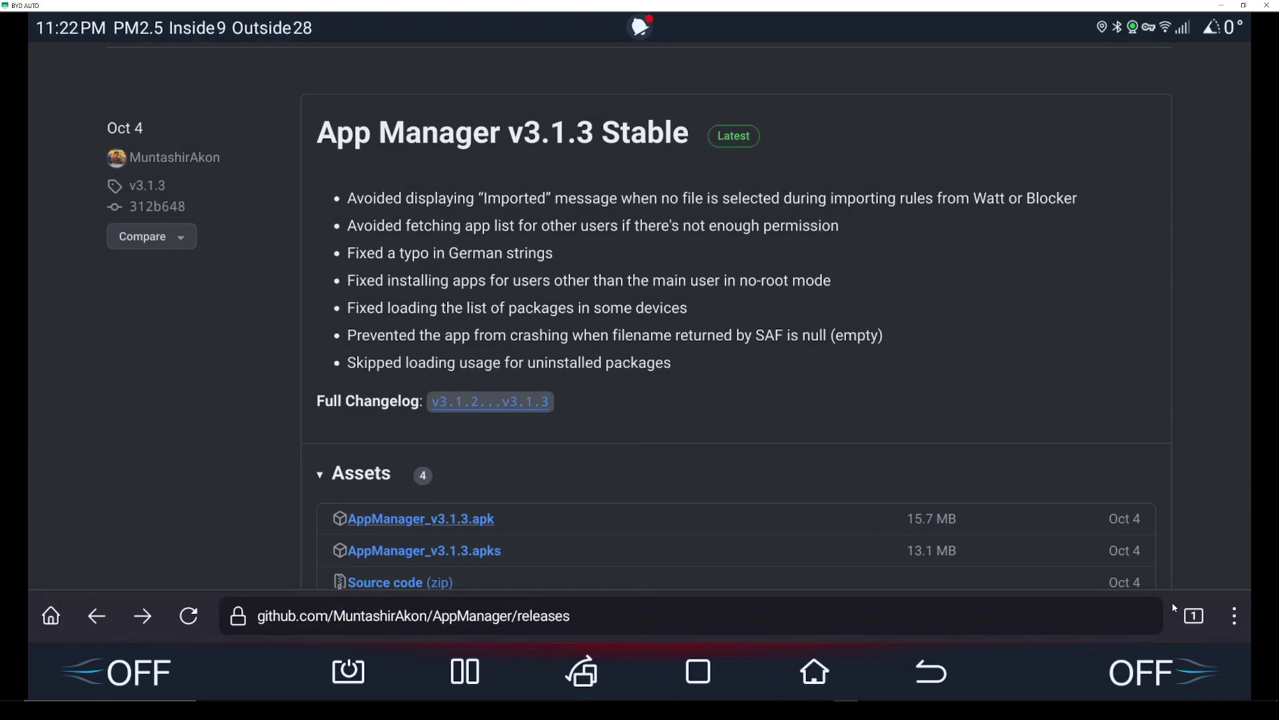
click(1235, 615)
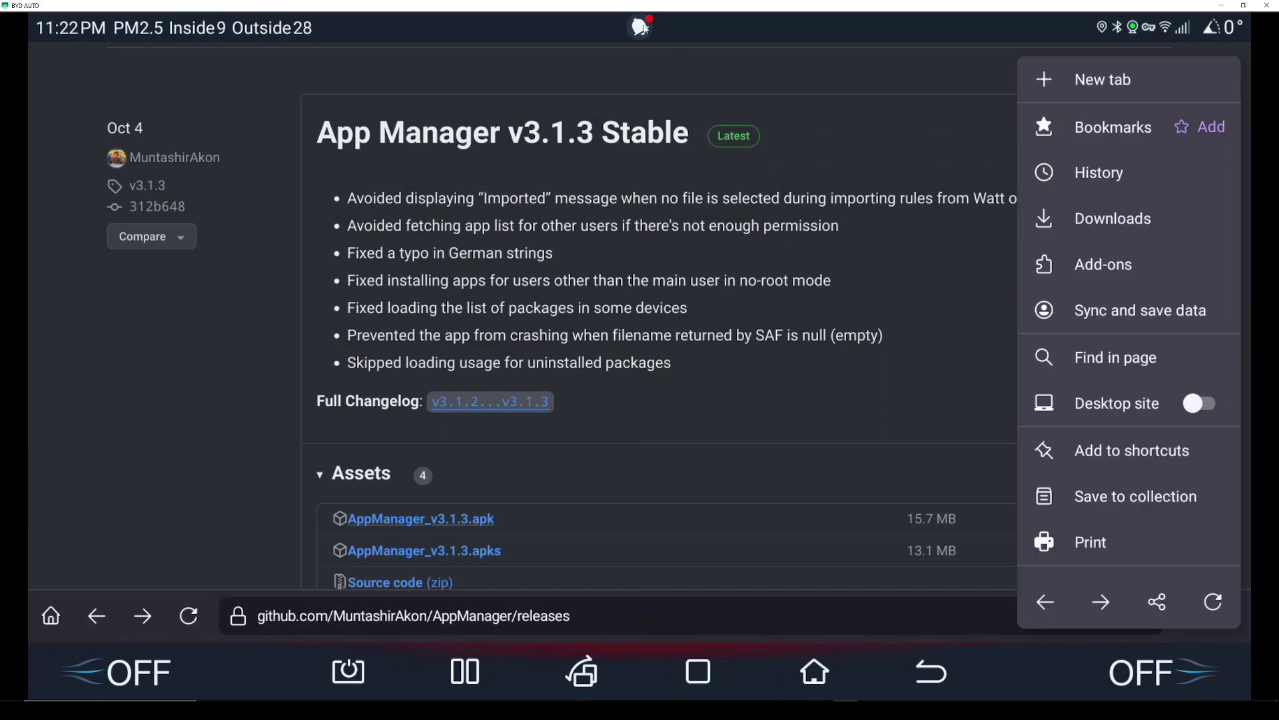
- Install App Manager from the downloaded AppManager_v3.1.3.apk, accepting the warning, then return home
click(643, 27)
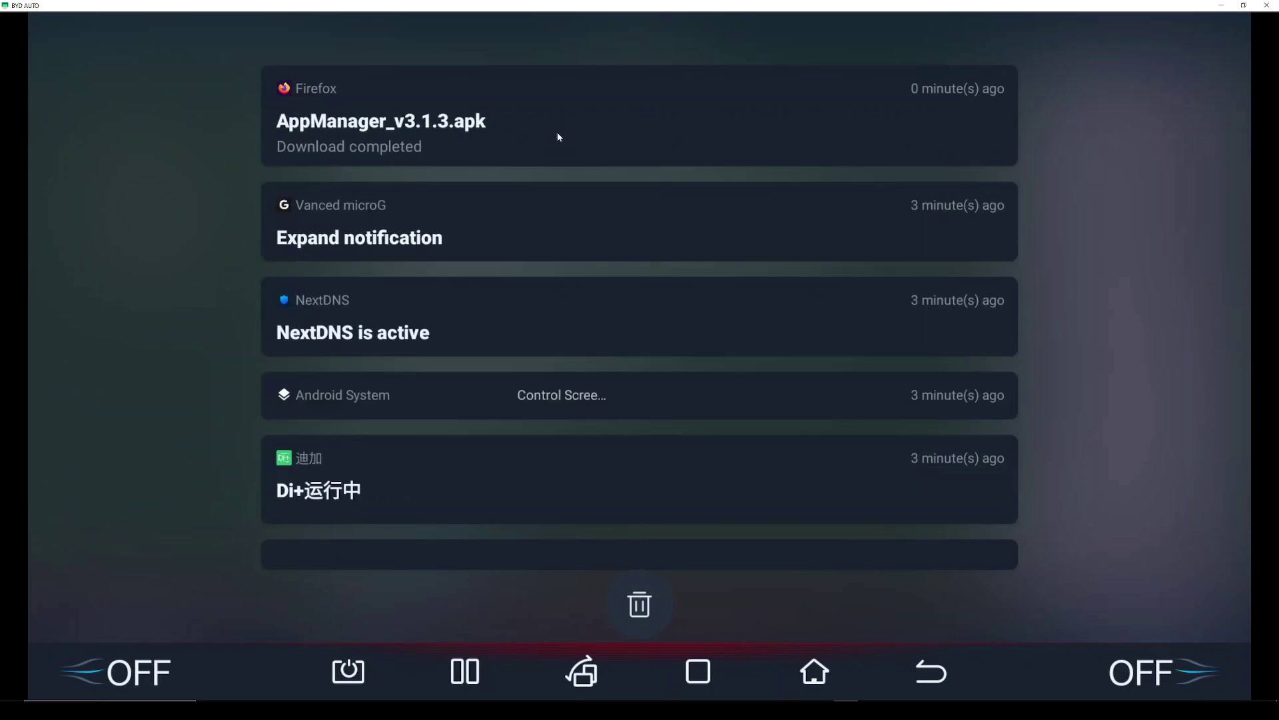
click(558, 136)
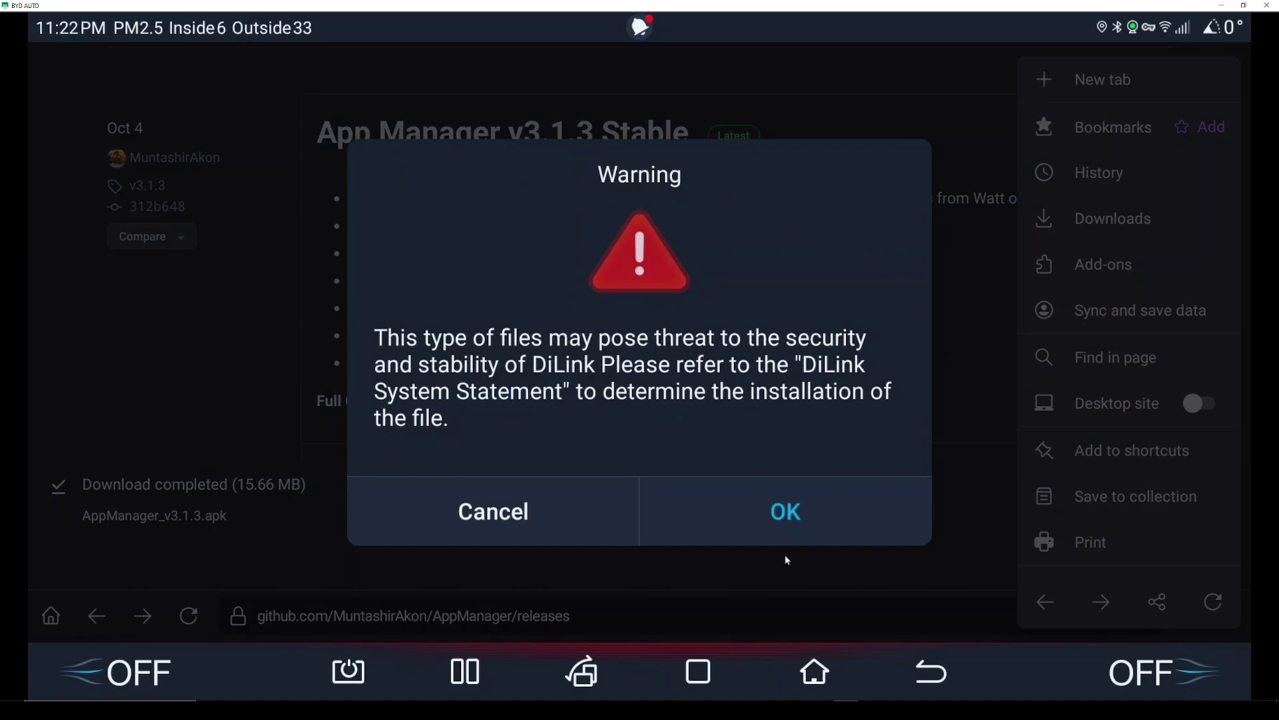
click(787, 523)
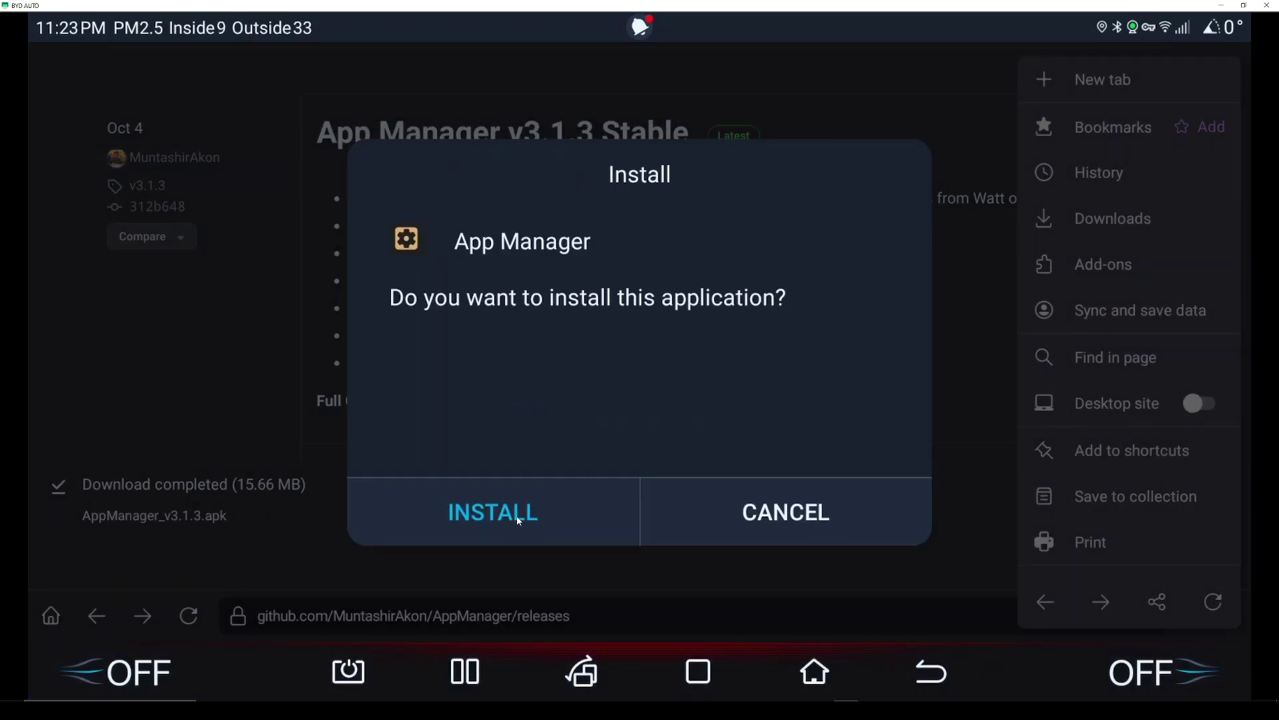
click(509, 516)
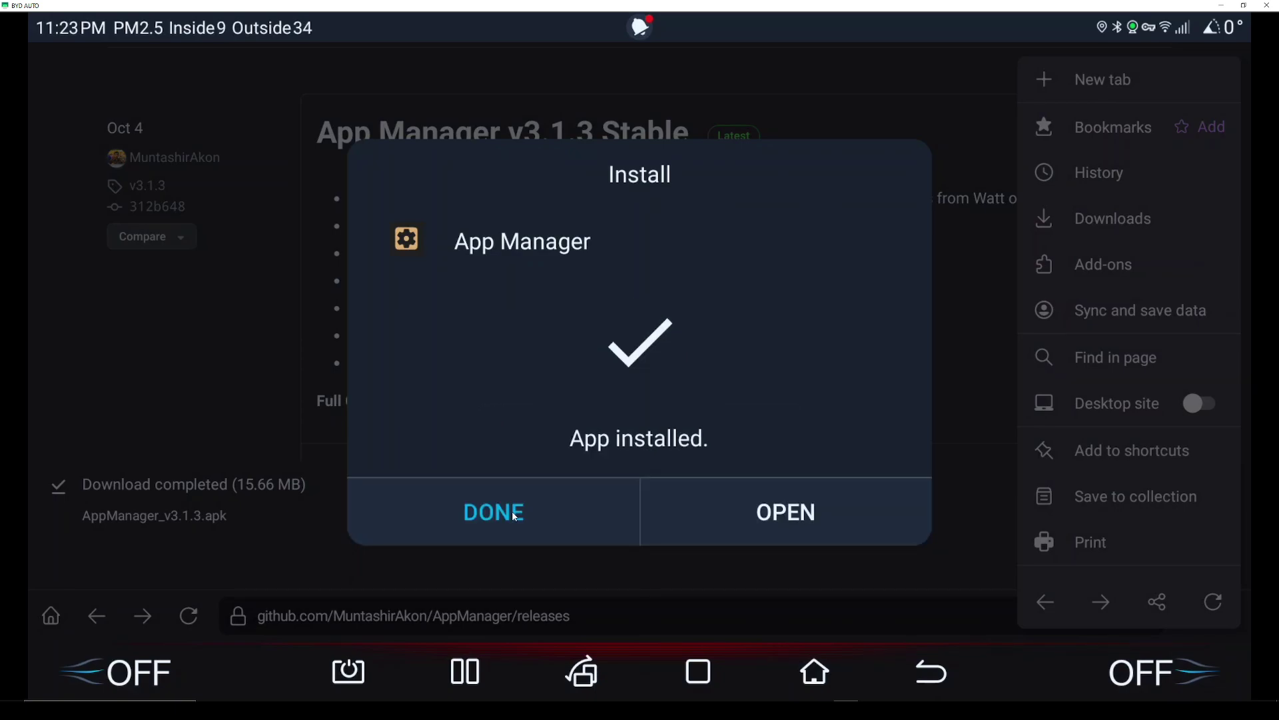
click(514, 516)
click(816, 672)
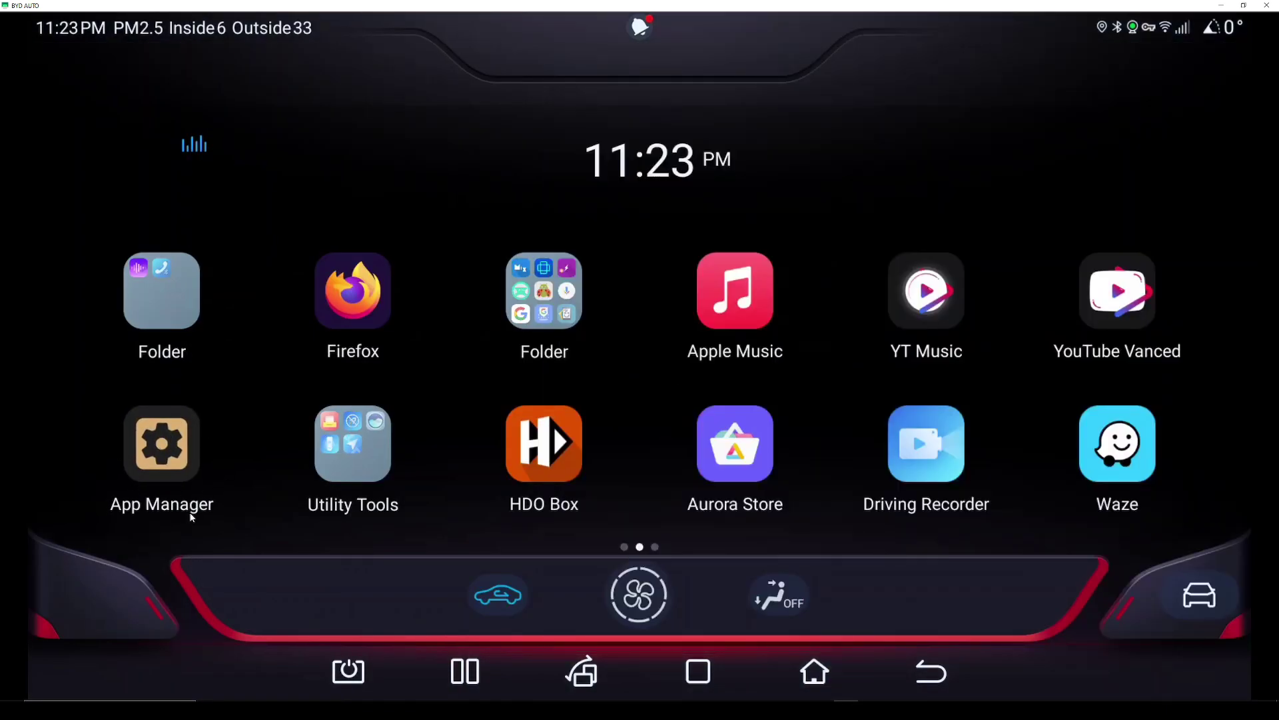
- Launch App Manager, dismiss the KeyStore password notice and always allow USB debugging from this computer
click(167, 442)
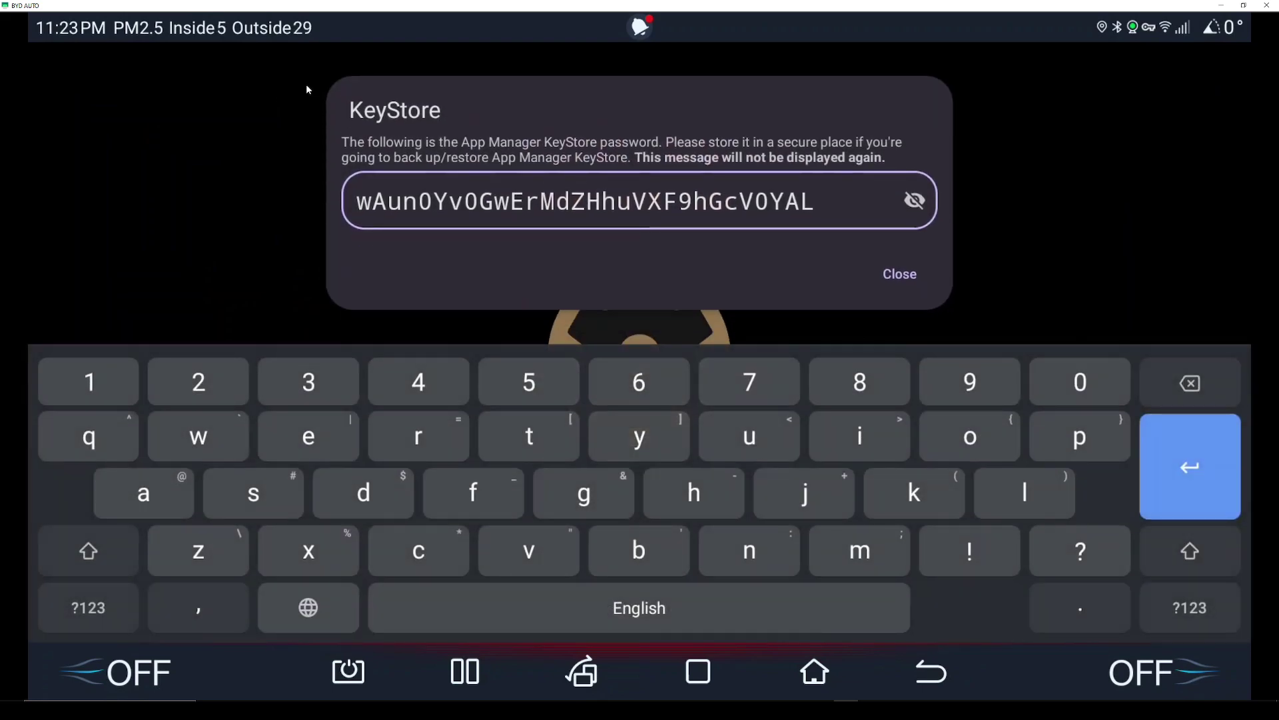
click(918, 279)
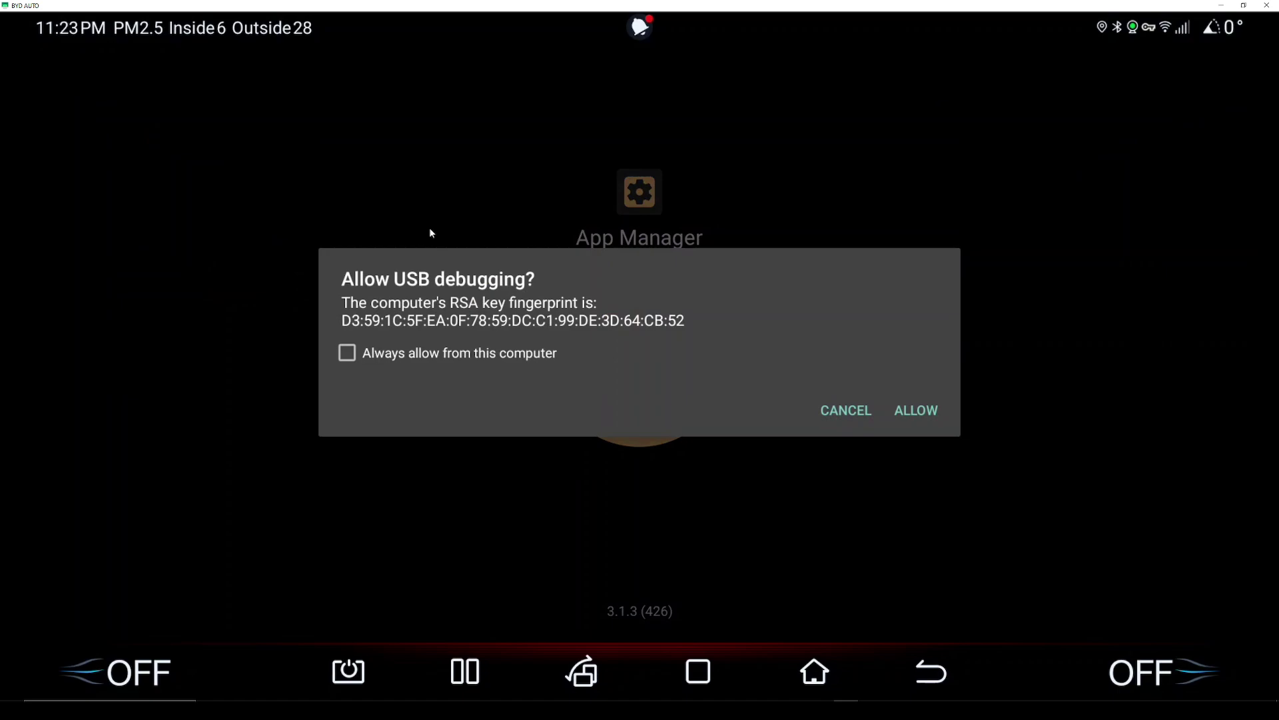
click(347, 352)
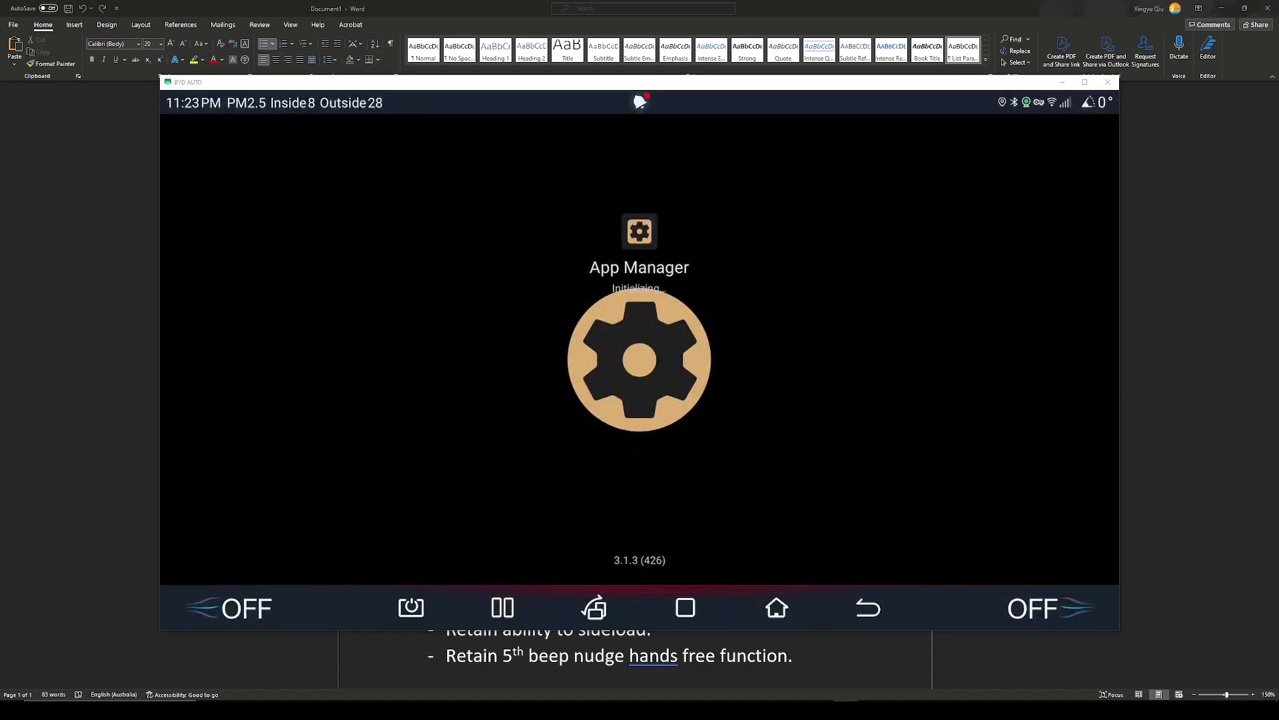
- Maximize the BYD AUTO window and clear all recent apps from Recents
click(1085, 82)
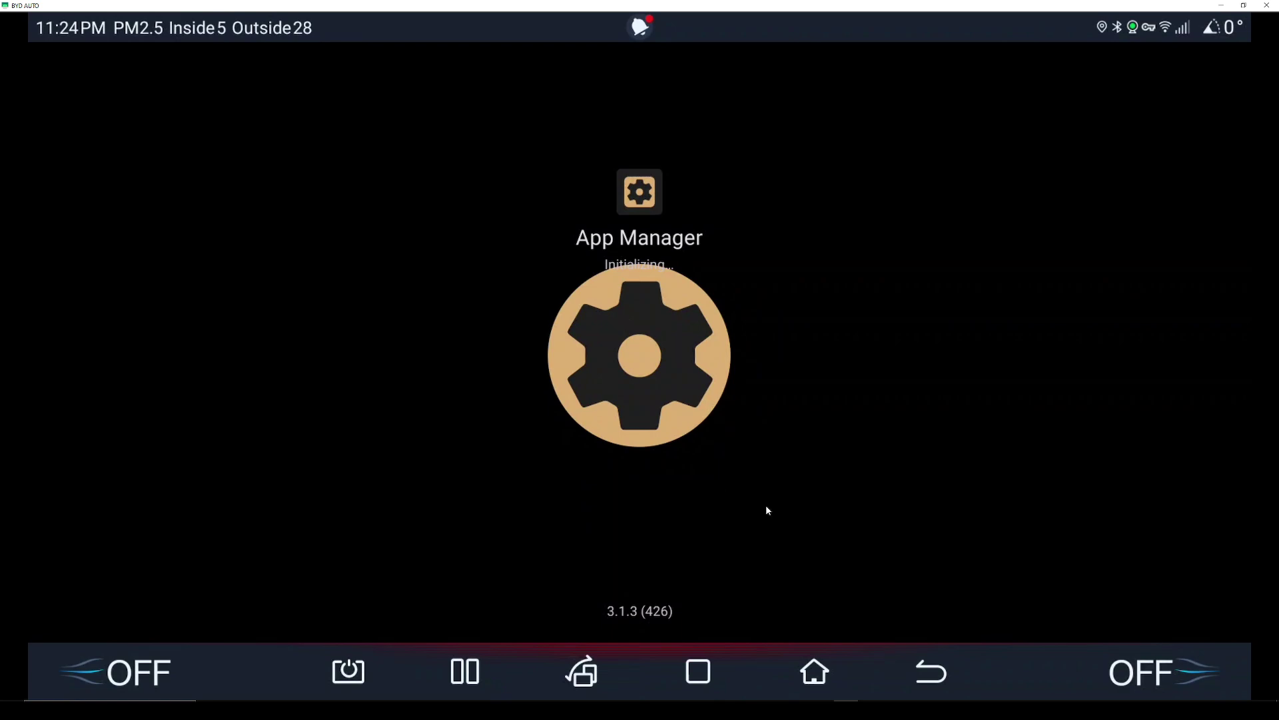
click(700, 686)
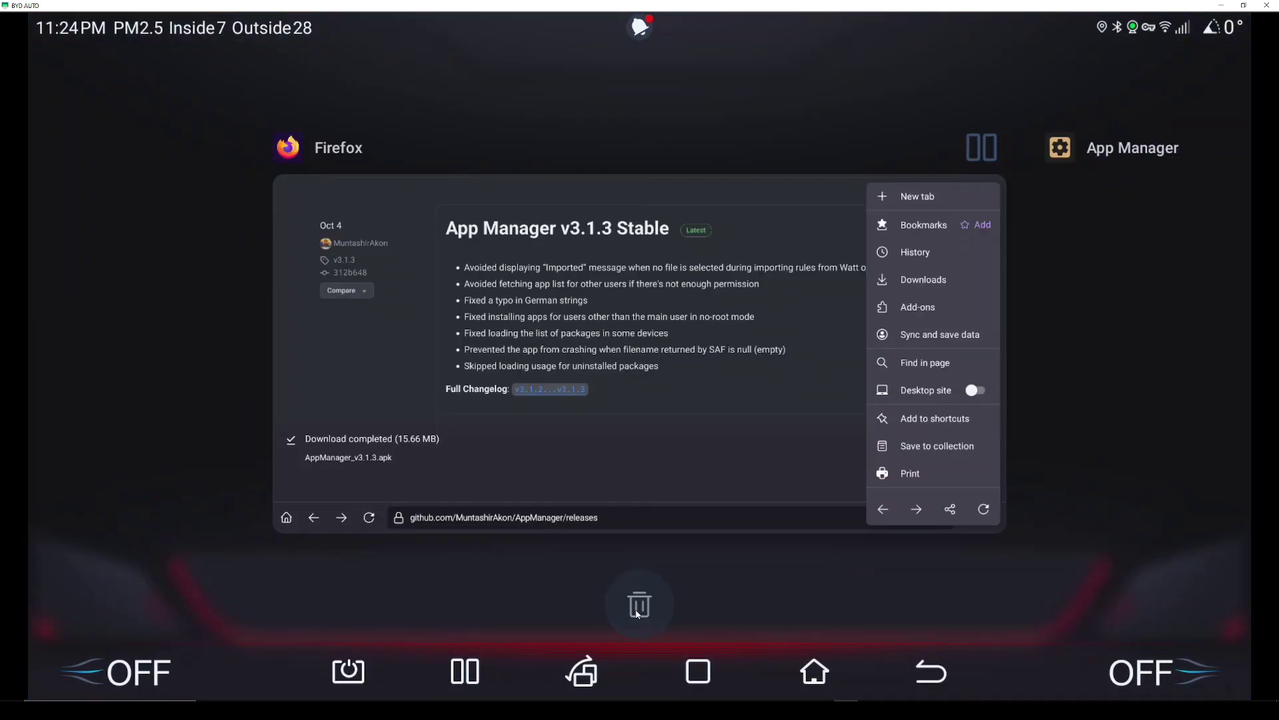
click(639, 608)
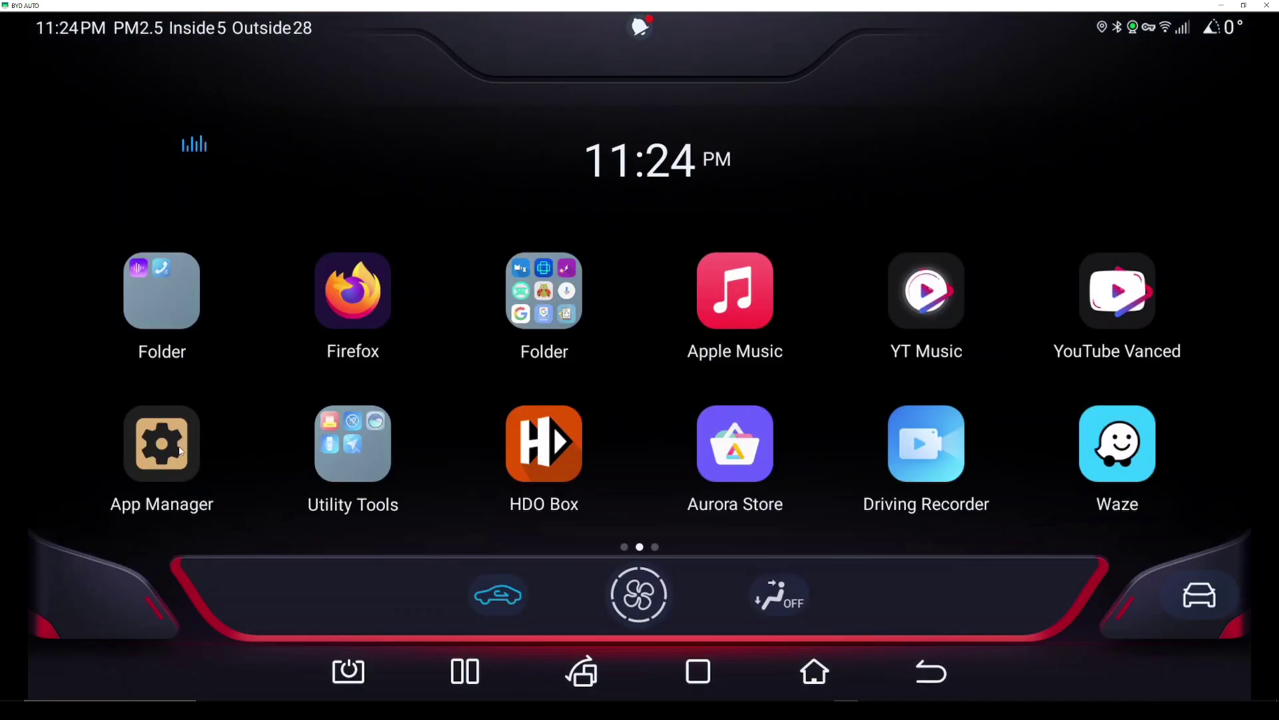
- Open App Manager and accept the disclaimer with 'Never show this again' ticked
click(178, 460)
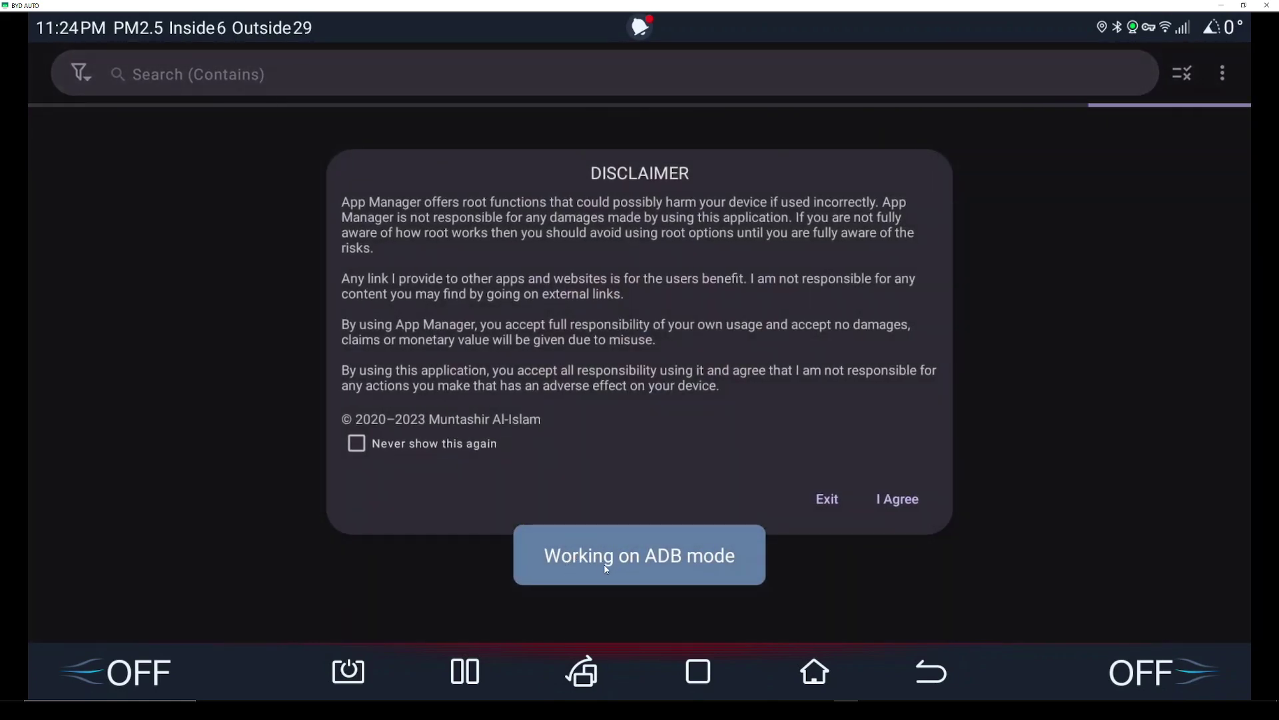
click(455, 456)
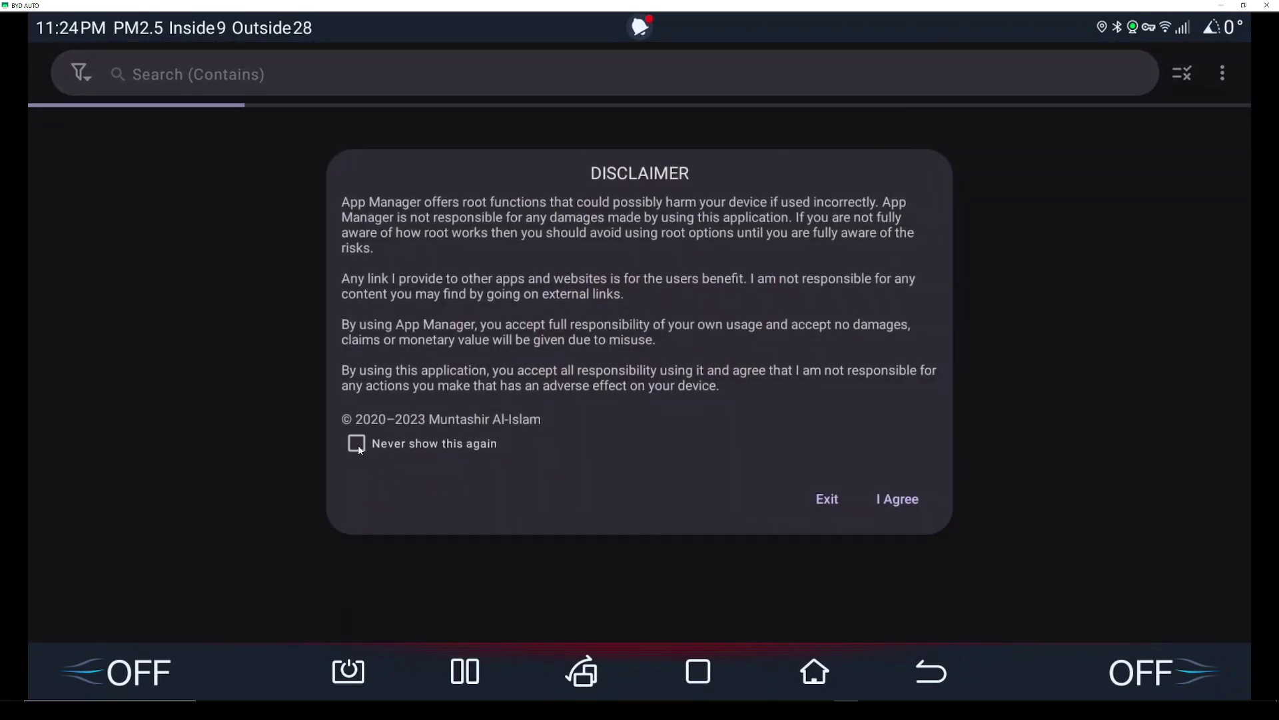
click(897, 500)
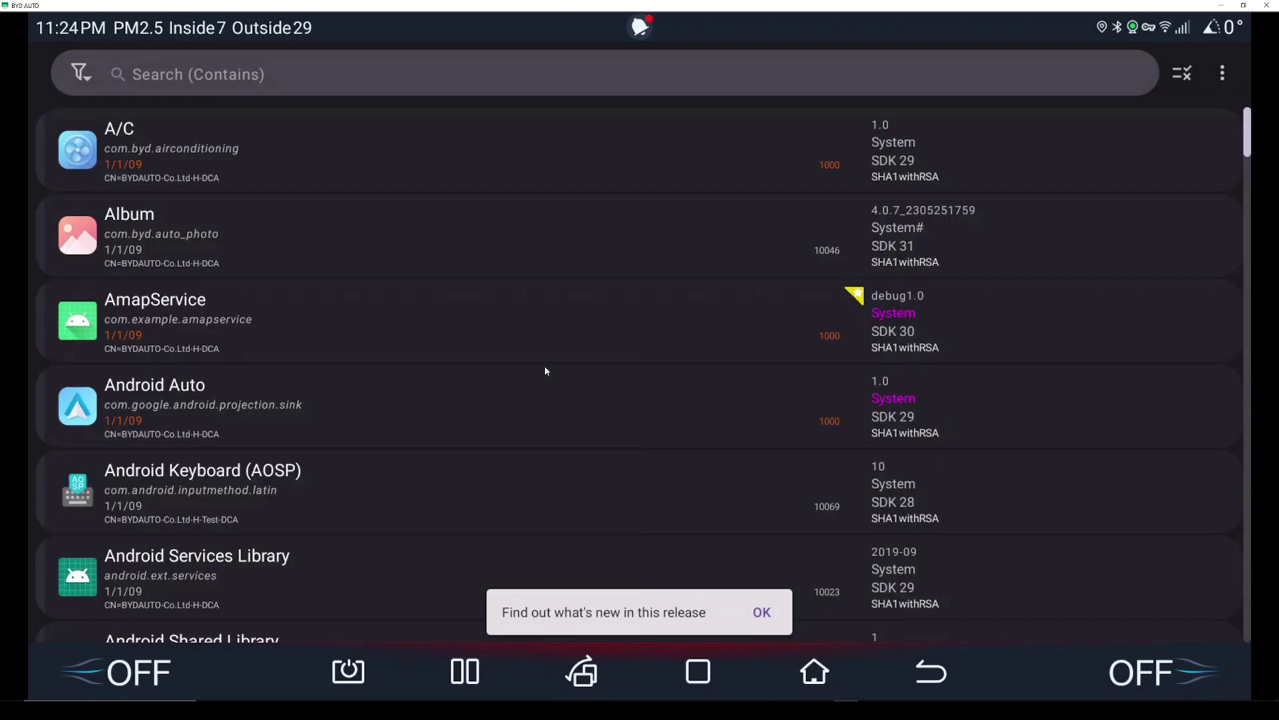
- Search the installed app list for 'OTA'
click(182, 76)
text(OTA)
key(Return)
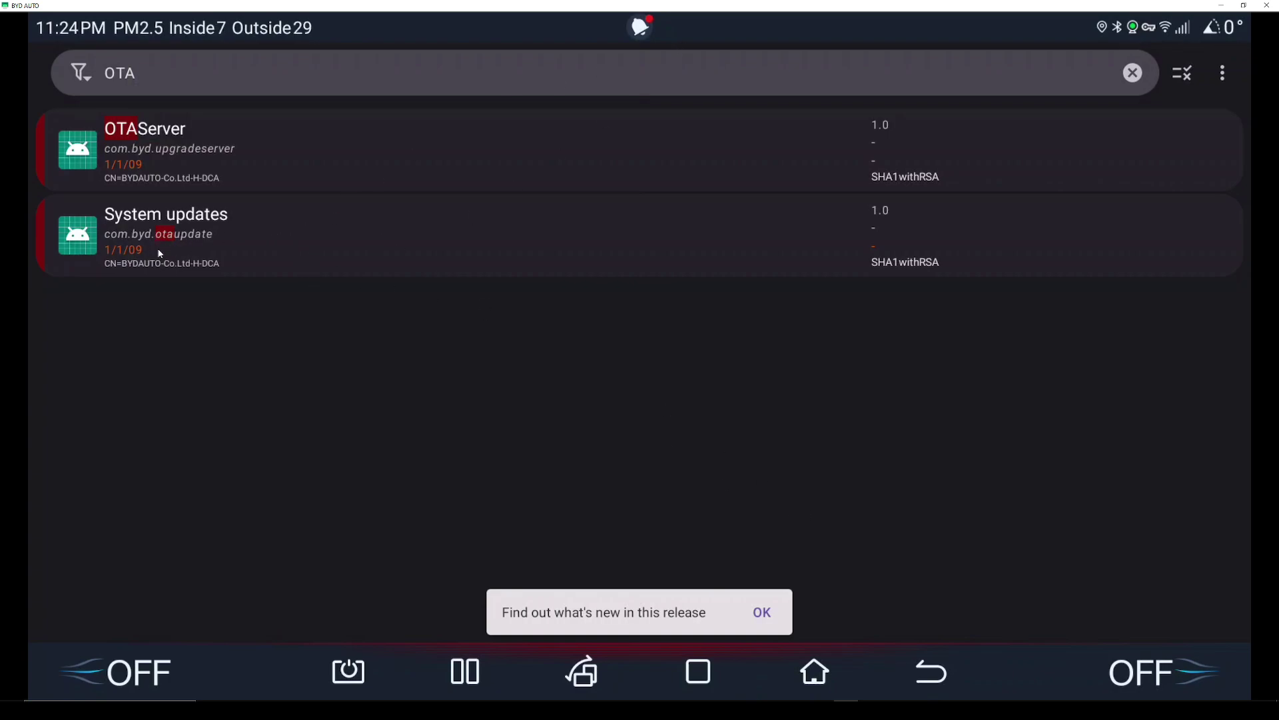
- Reinstall System updates and check its progress in the notifications
click(345, 257)
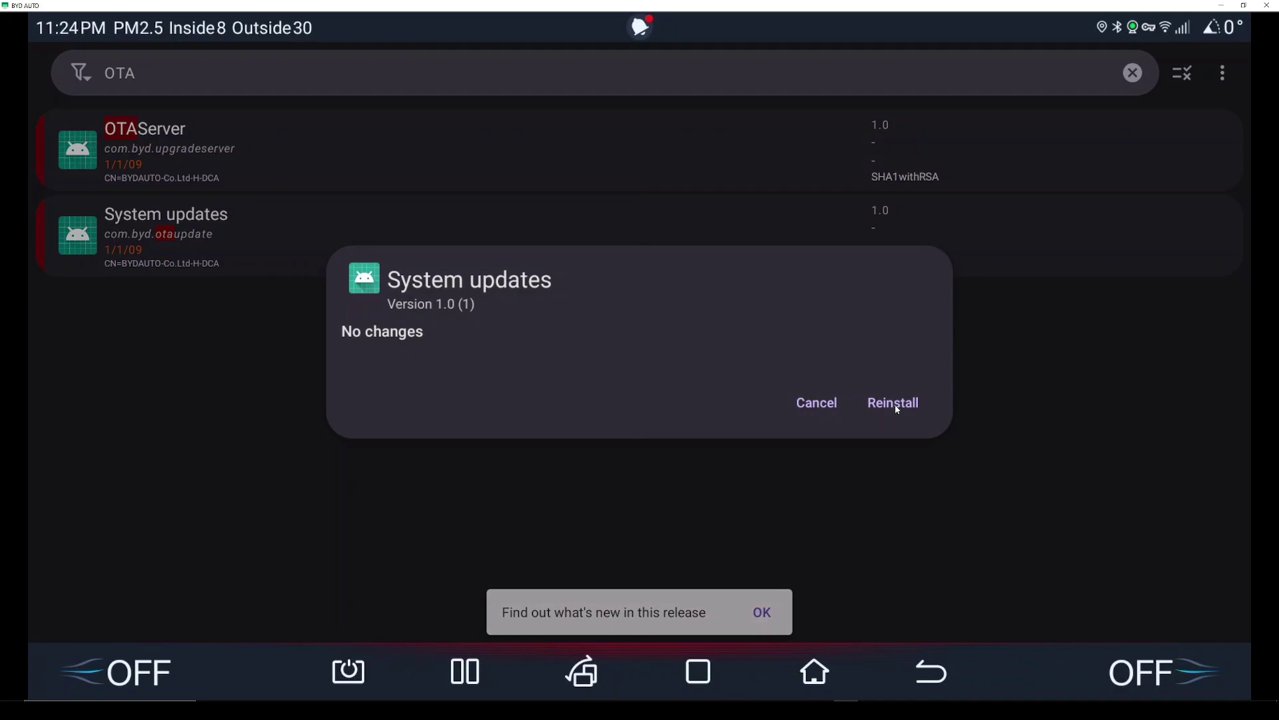
click(894, 406)
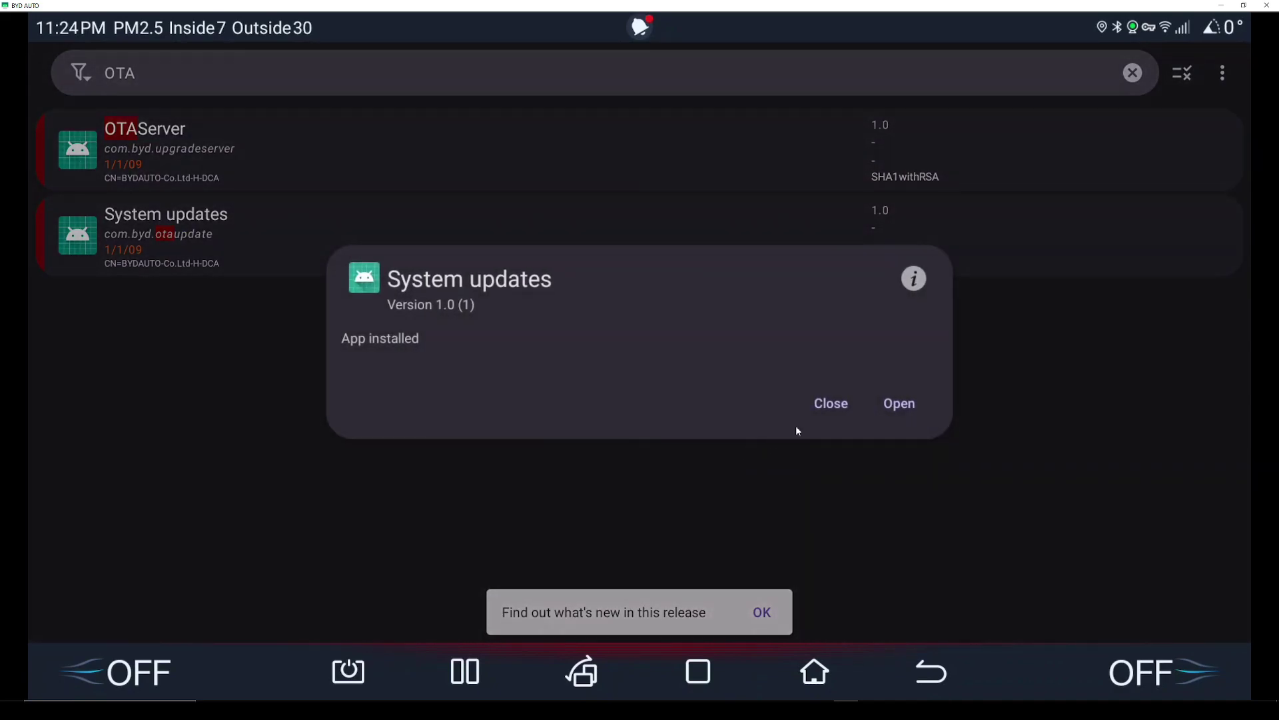
click(830, 403)
click(638, 27)
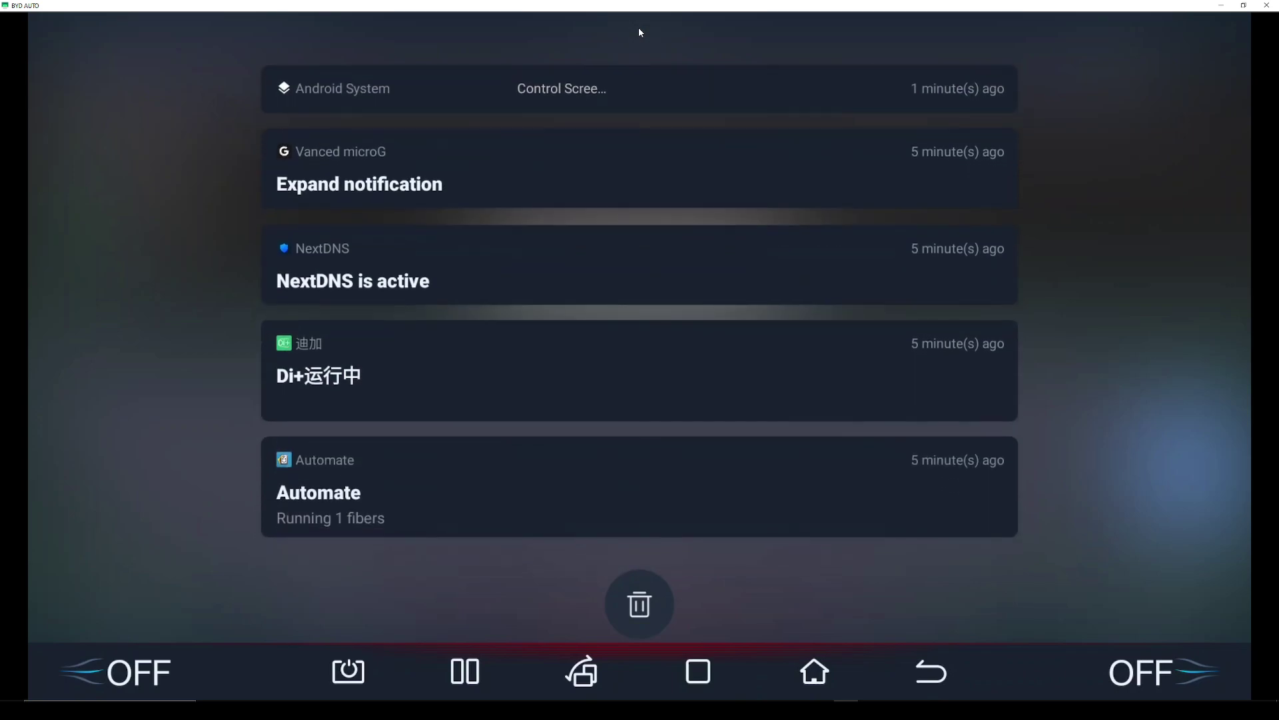
click(148, 206)
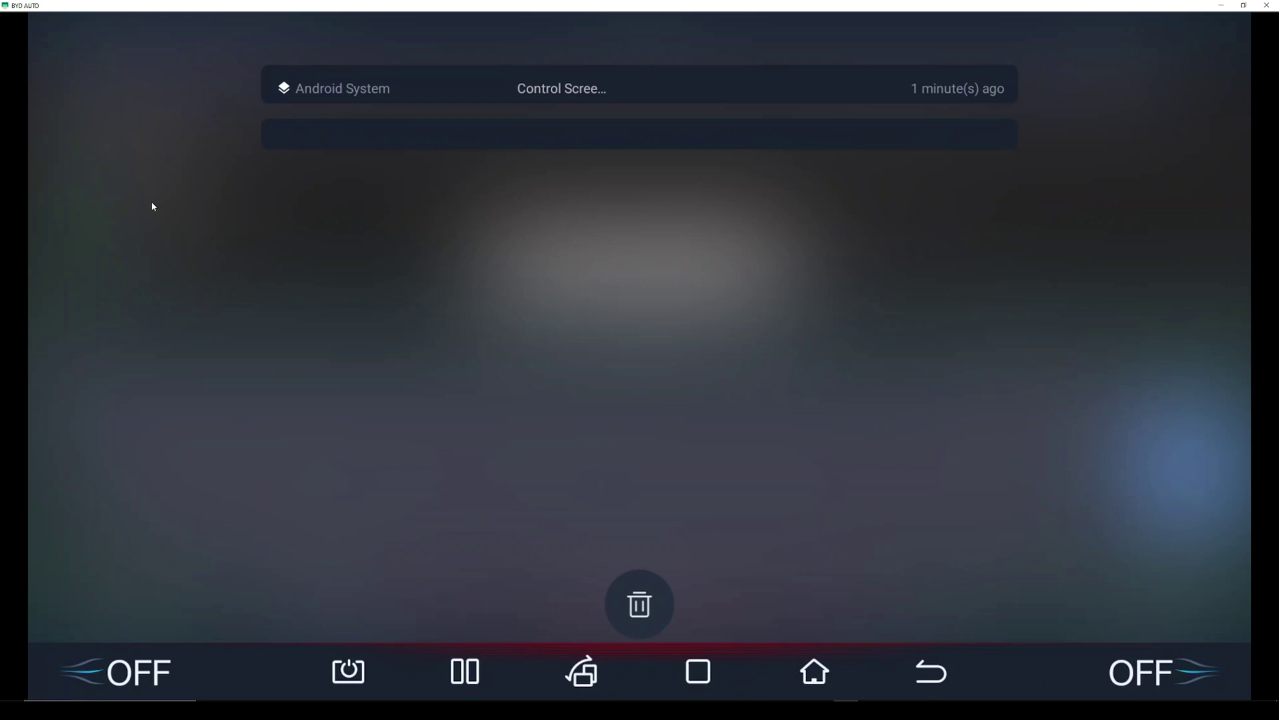
- Reinstall OTAServer, check its progress, then go home to the Software settings page
click(727, 152)
click(901, 402)
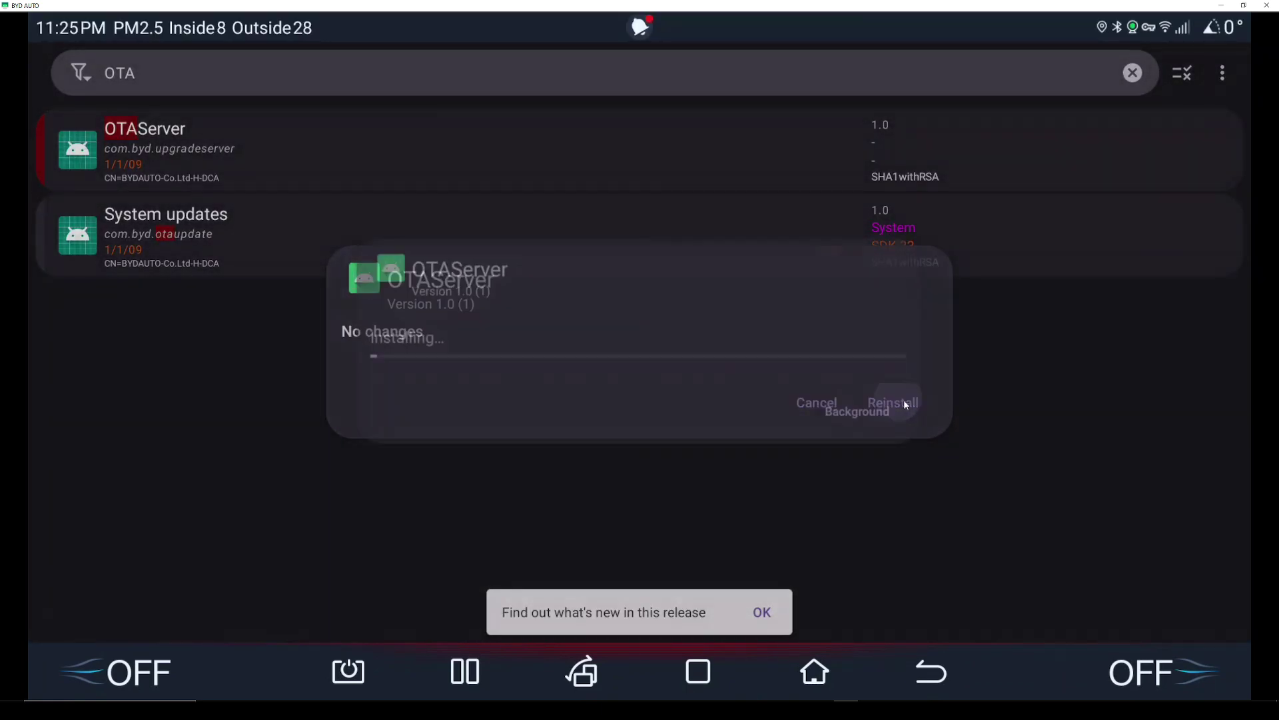
click(831, 403)
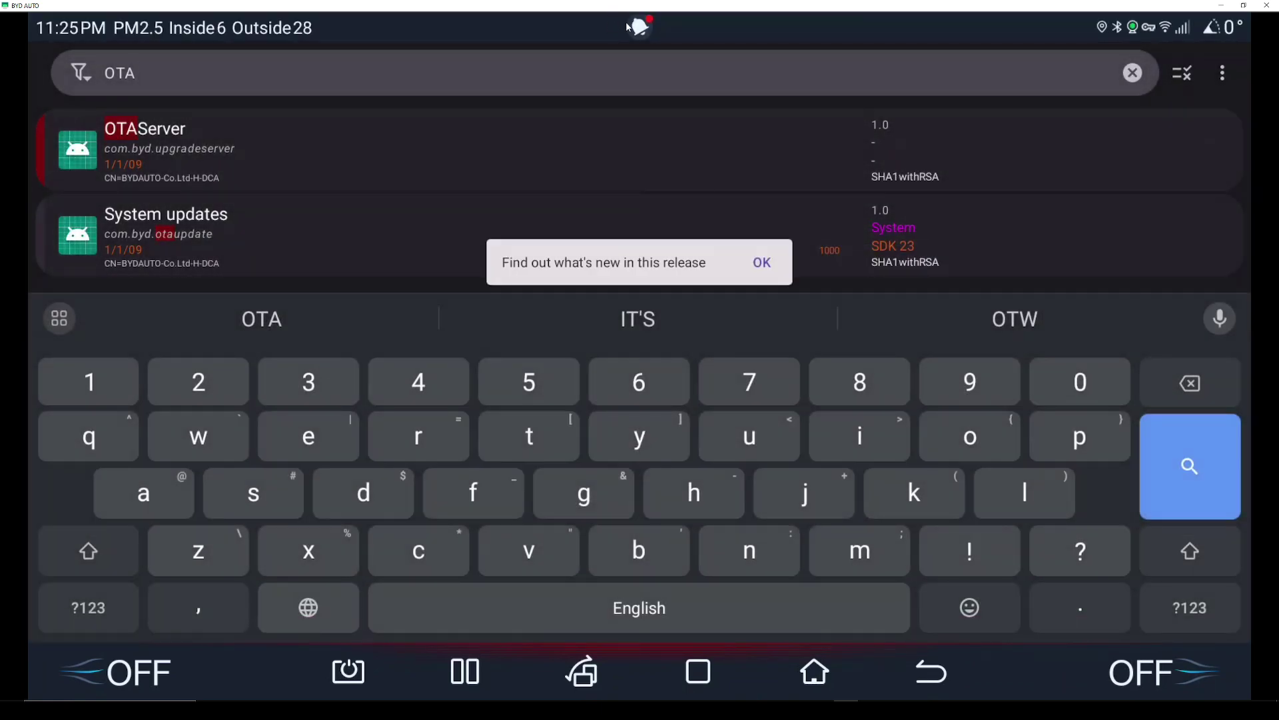
click(615, 26)
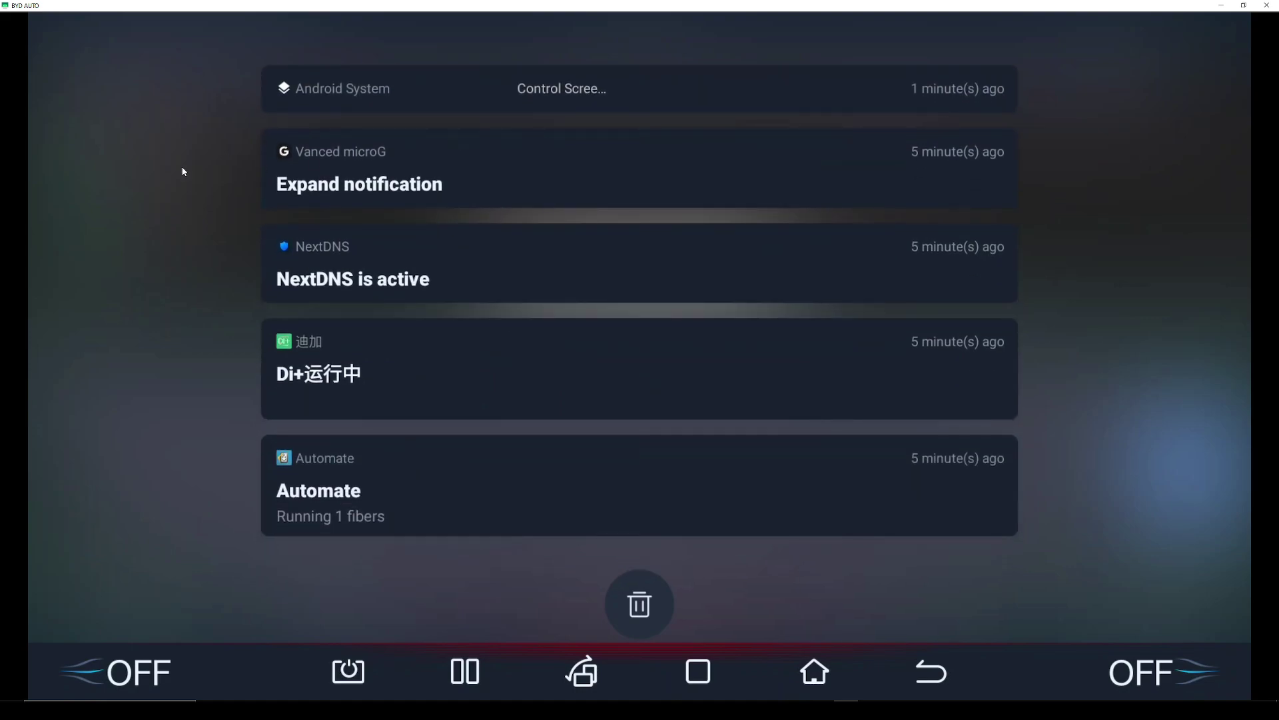
click(308, 222)
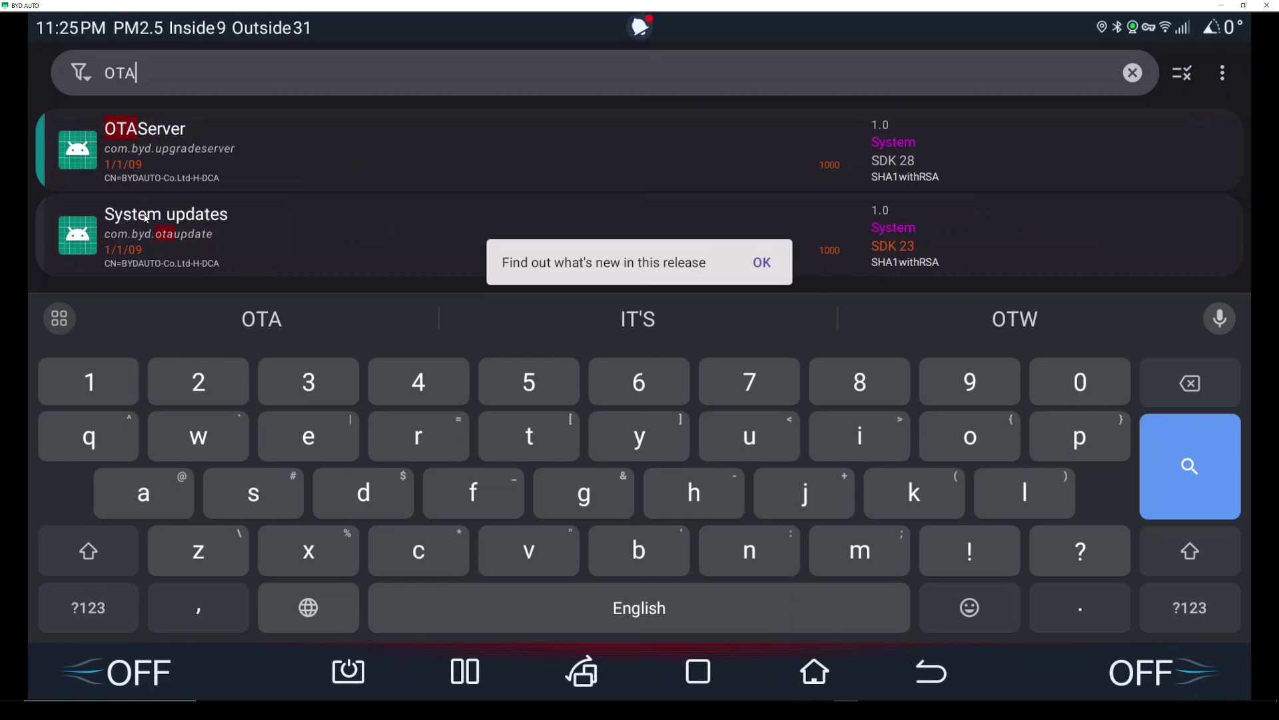
click(814, 672)
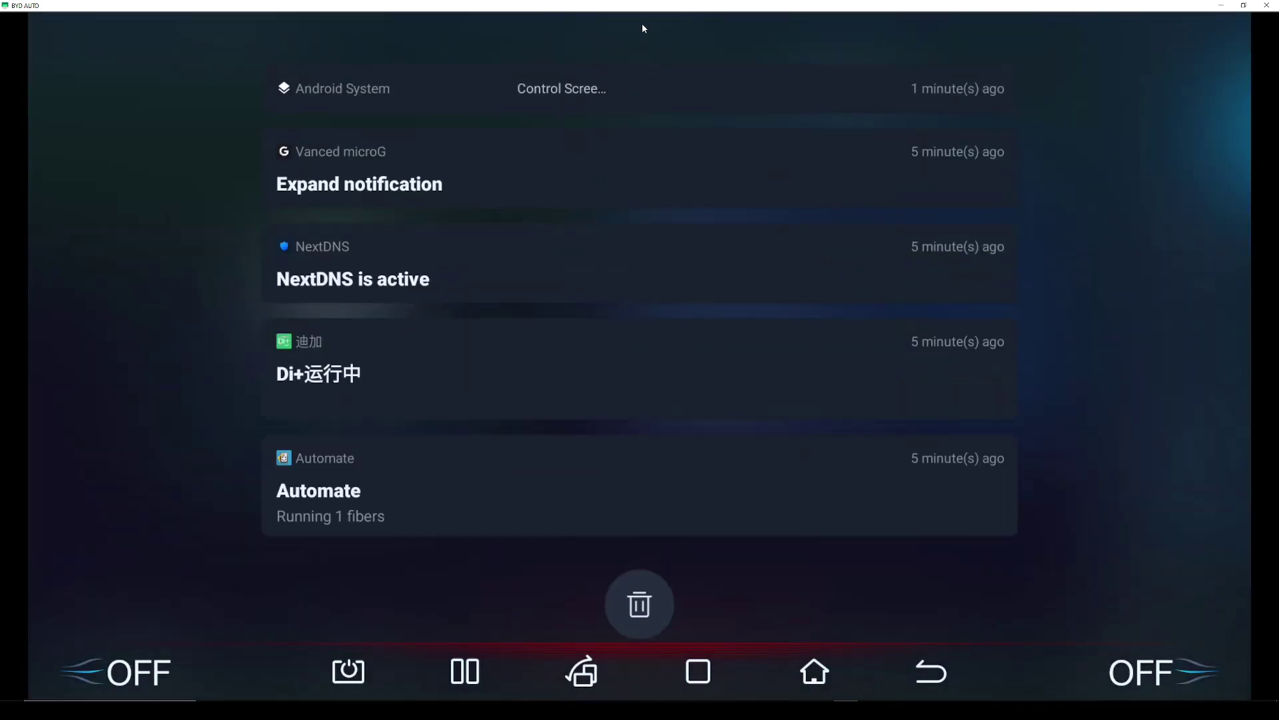
click(213, 198)
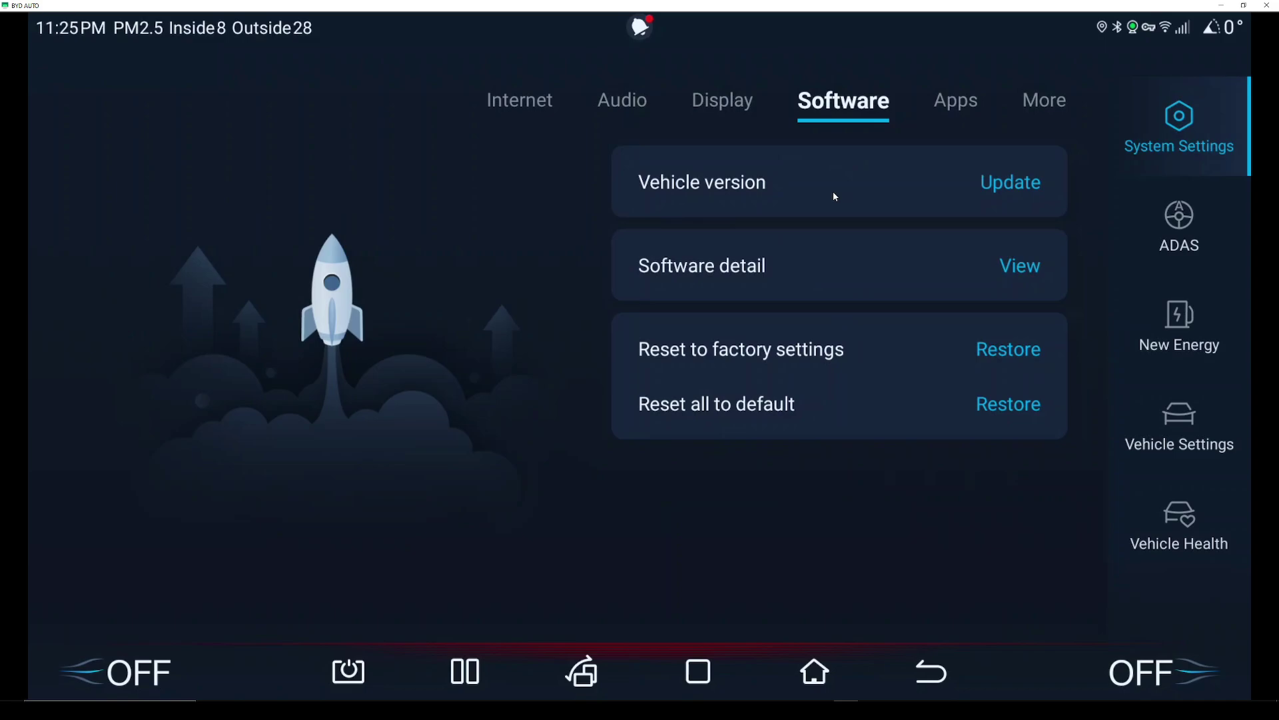
- Tap Update beside Vehicle version and check notifications for a download, with none appearing yet
click(997, 189)
click(631, 32)
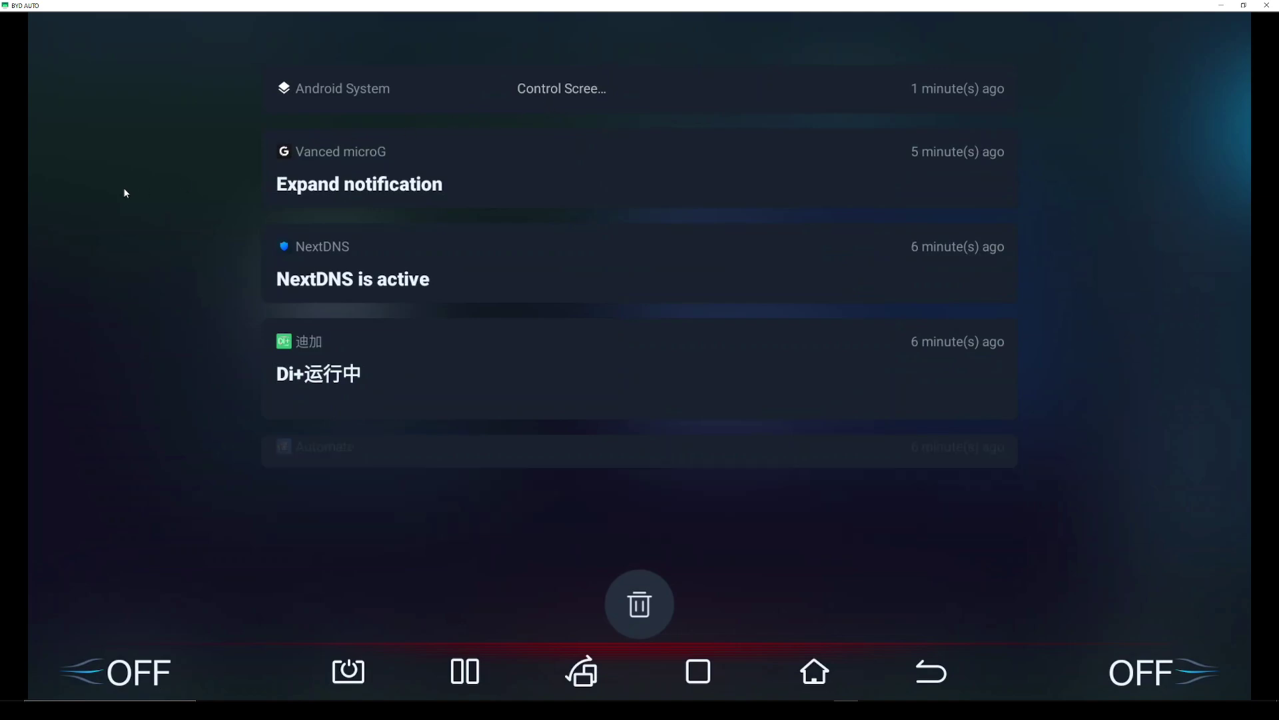
click(642, 37)
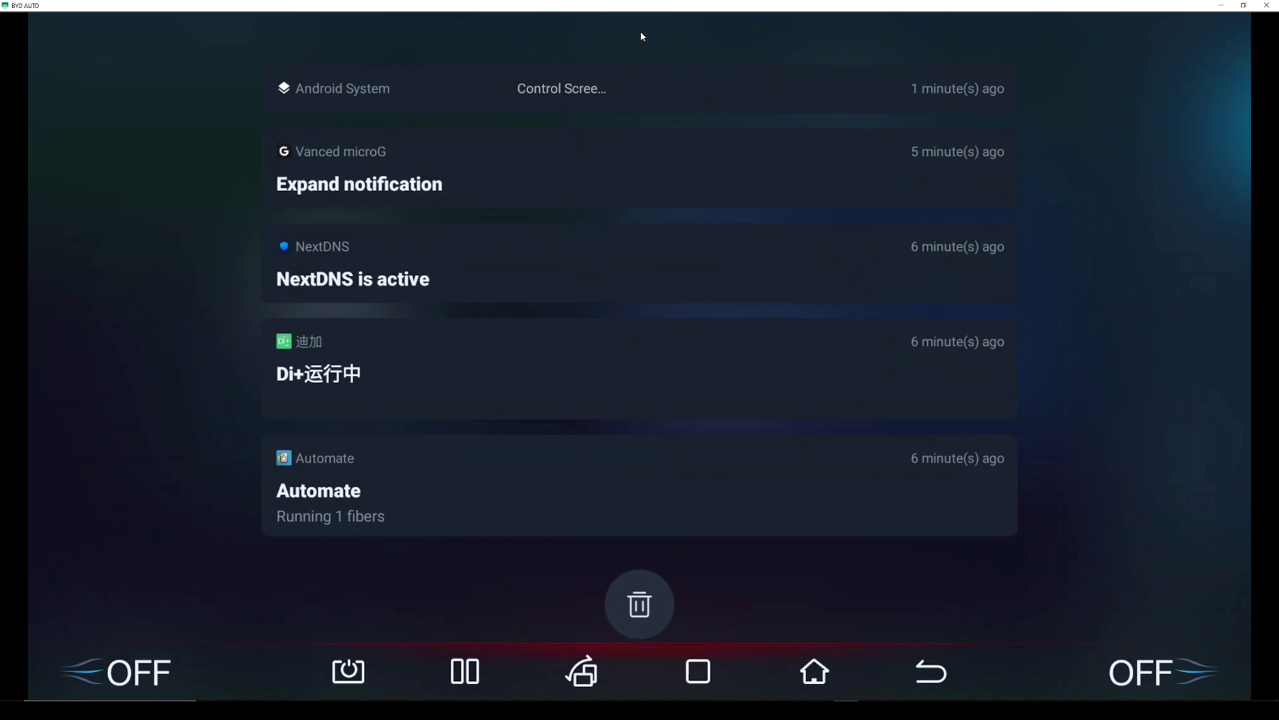
click(155, 200)
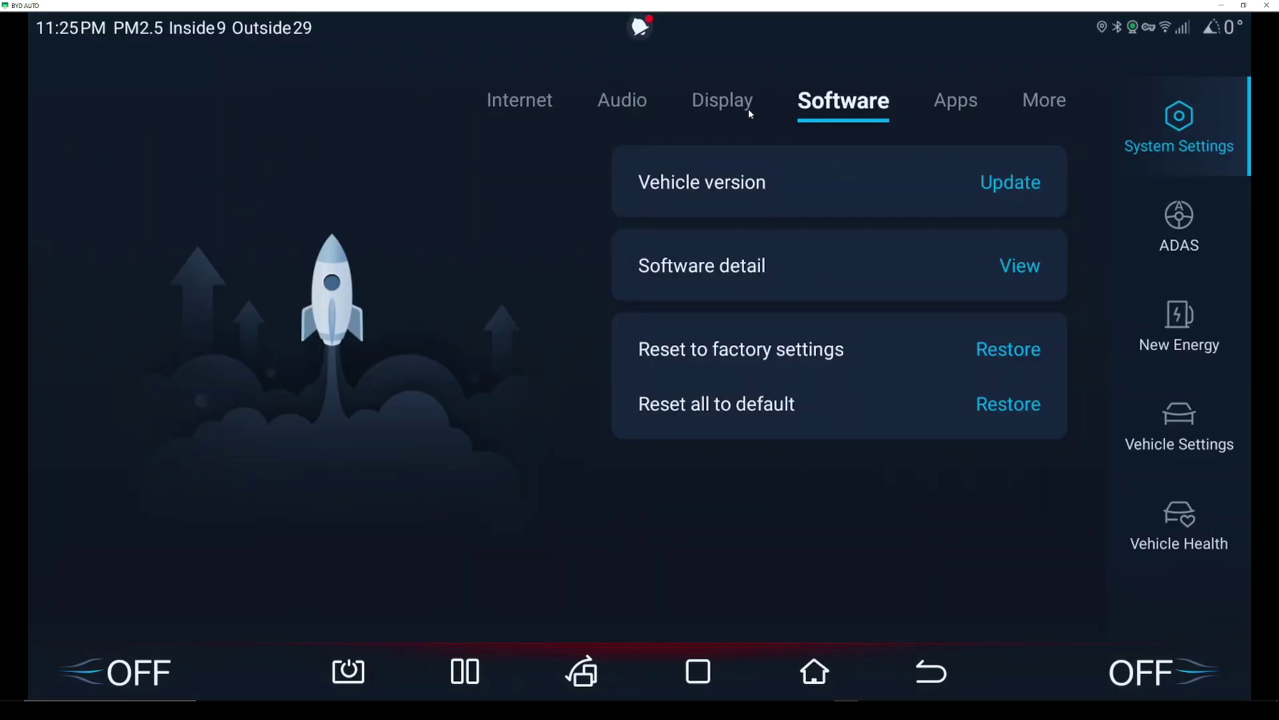
click(637, 32)
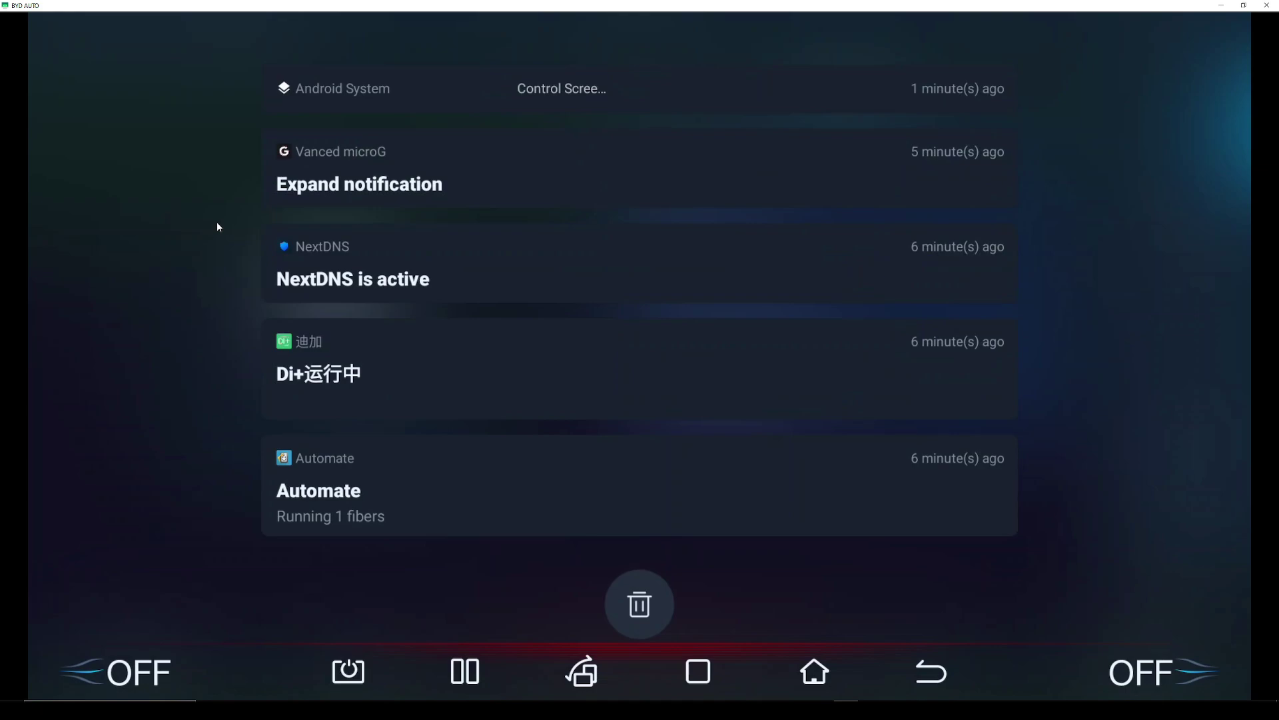
click(218, 224)
click(1003, 182)
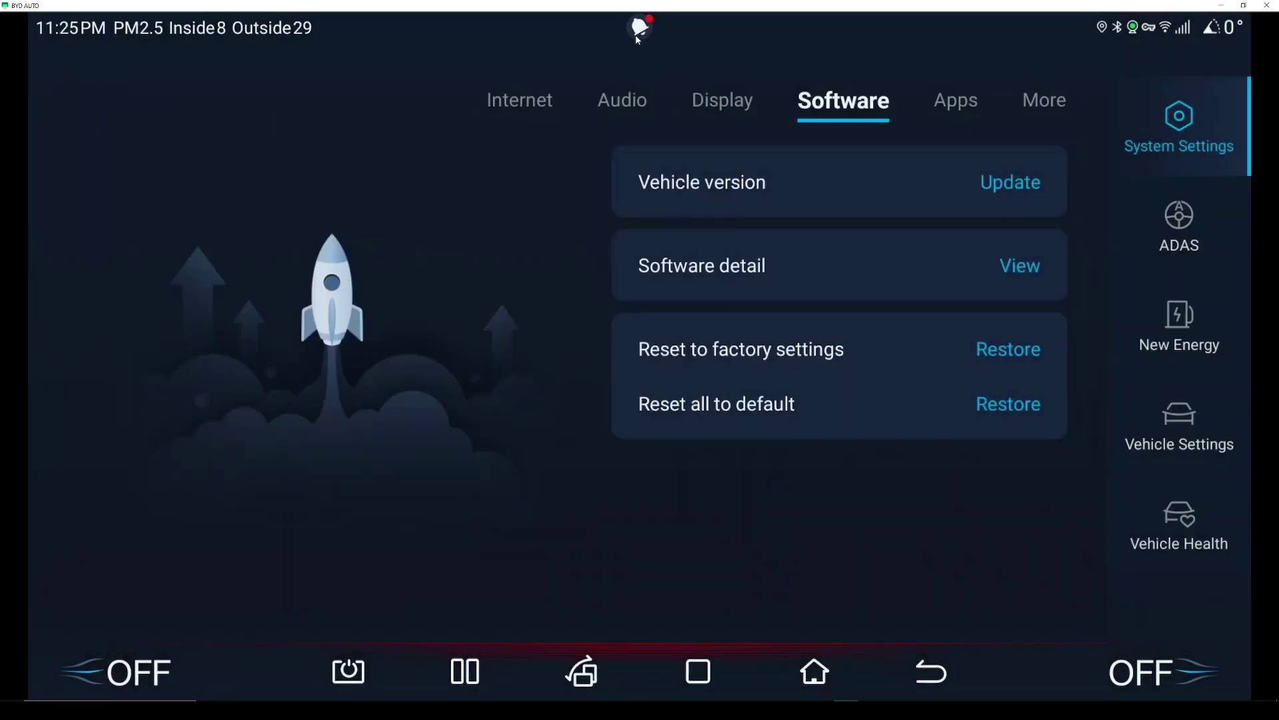
click(638, 34)
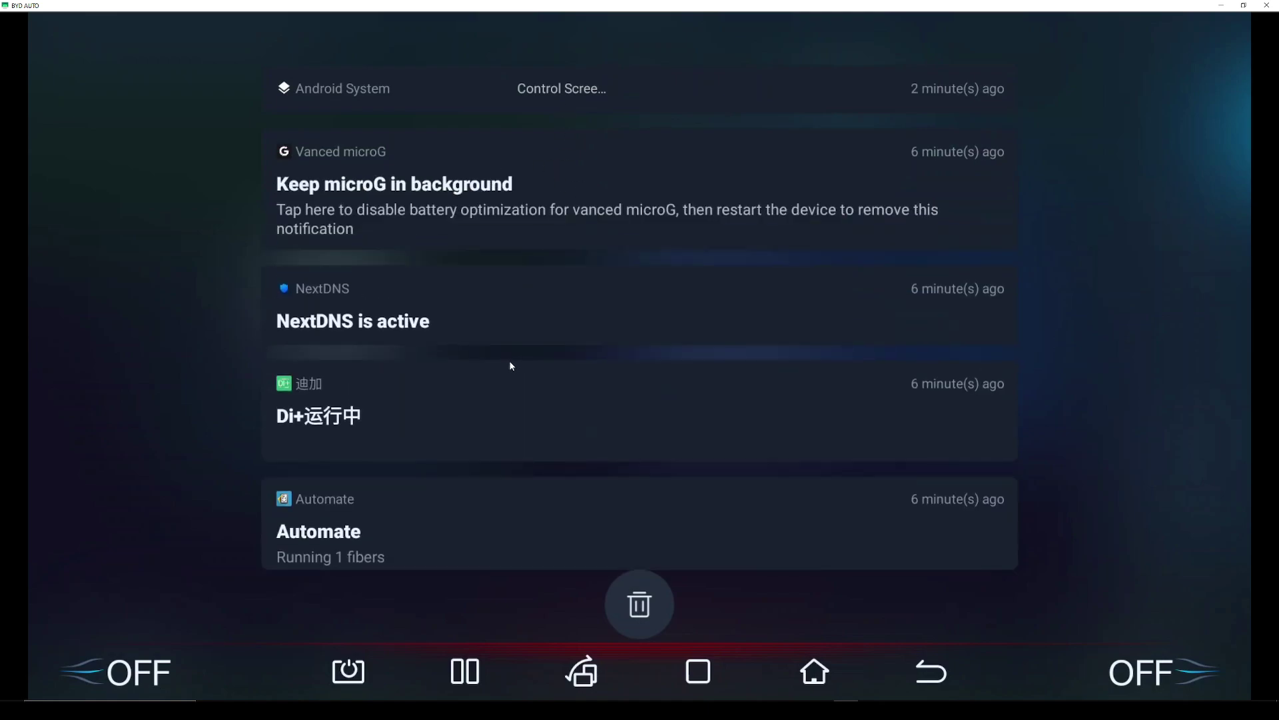
drag(608, 306, 603, 185)
click(1005, 172)
- Retry the vehicle update check until System updates shows Downloading update pack
click(1001, 187)
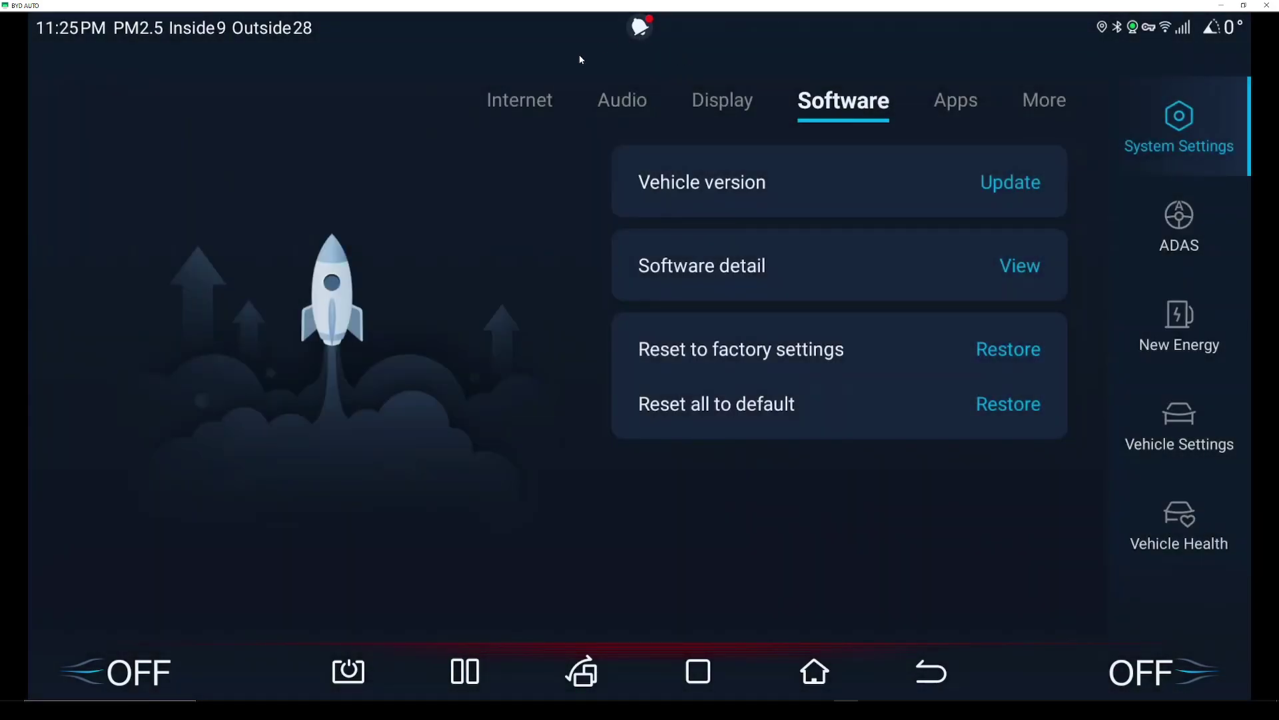
drag(579, 59, 334, 209)
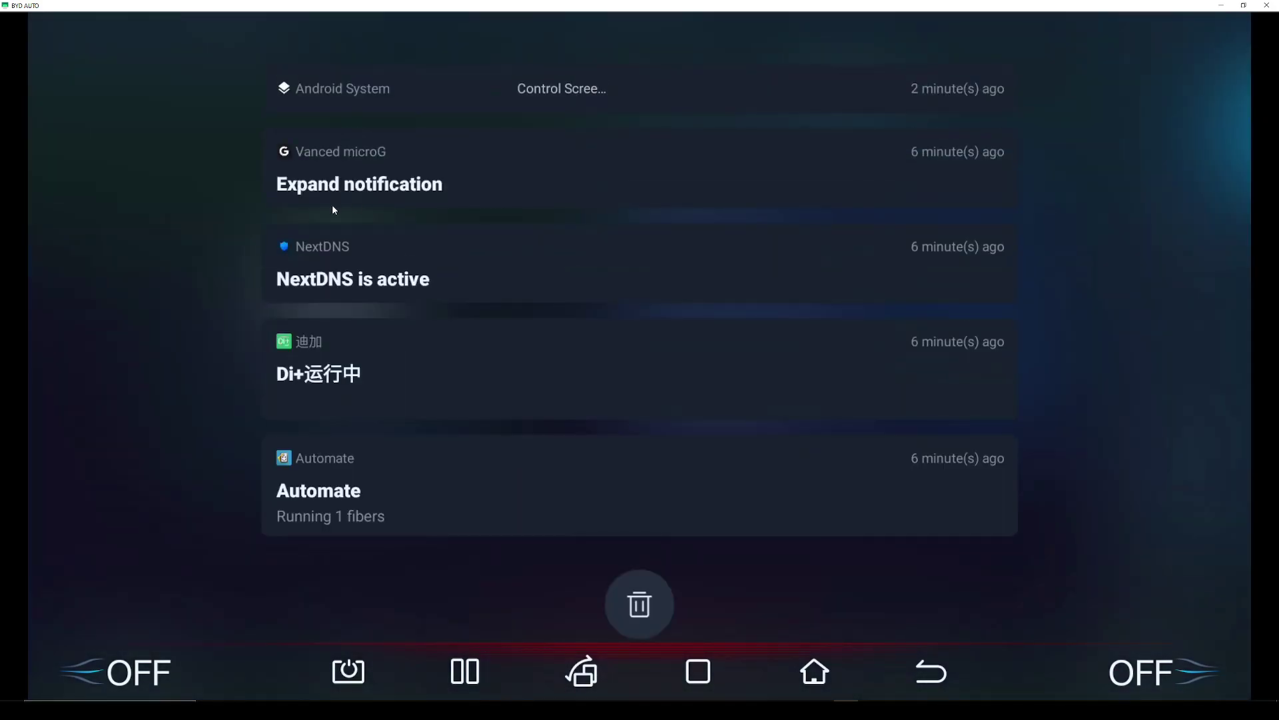
click(173, 221)
click(974, 183)
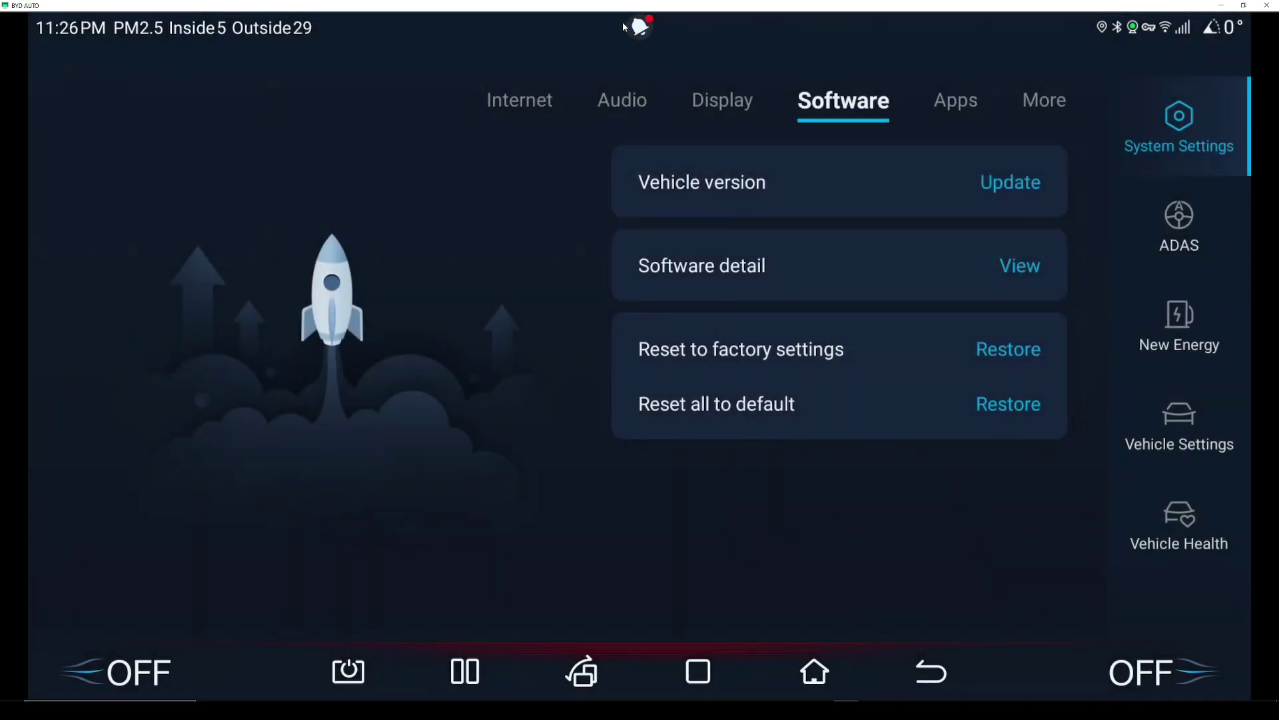
drag(622, 22, 265, 193)
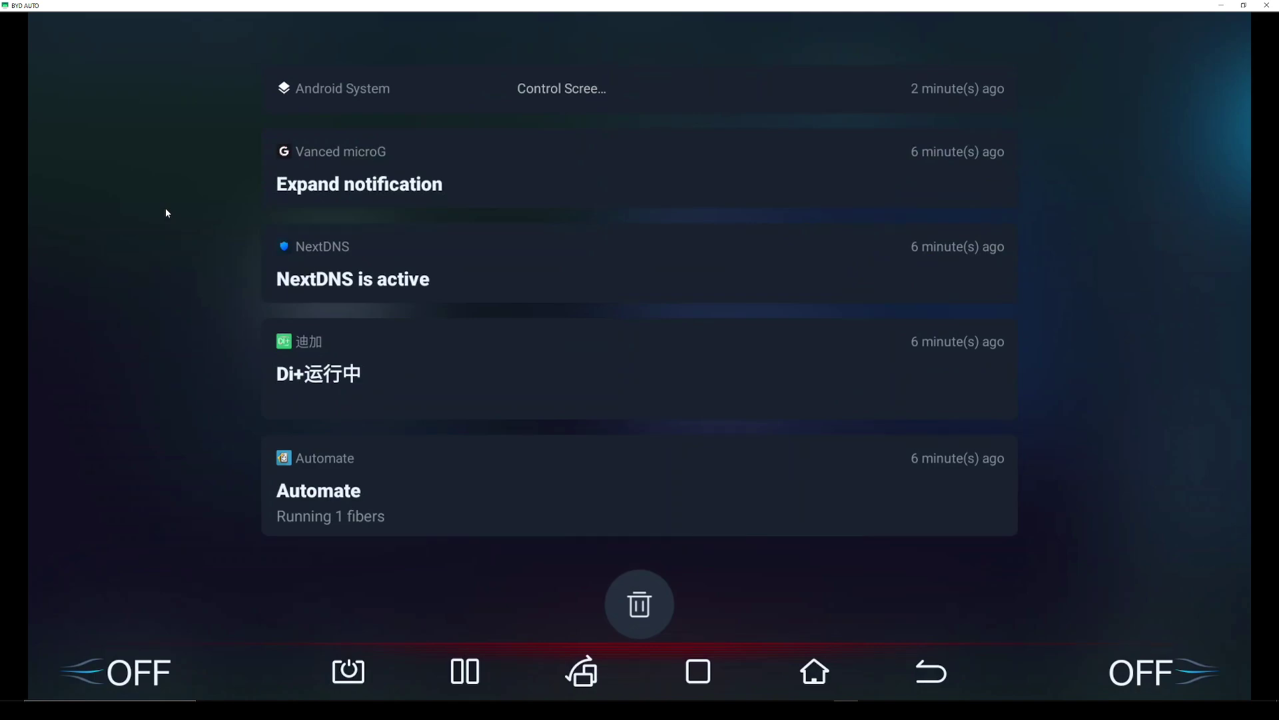
click(166, 212)
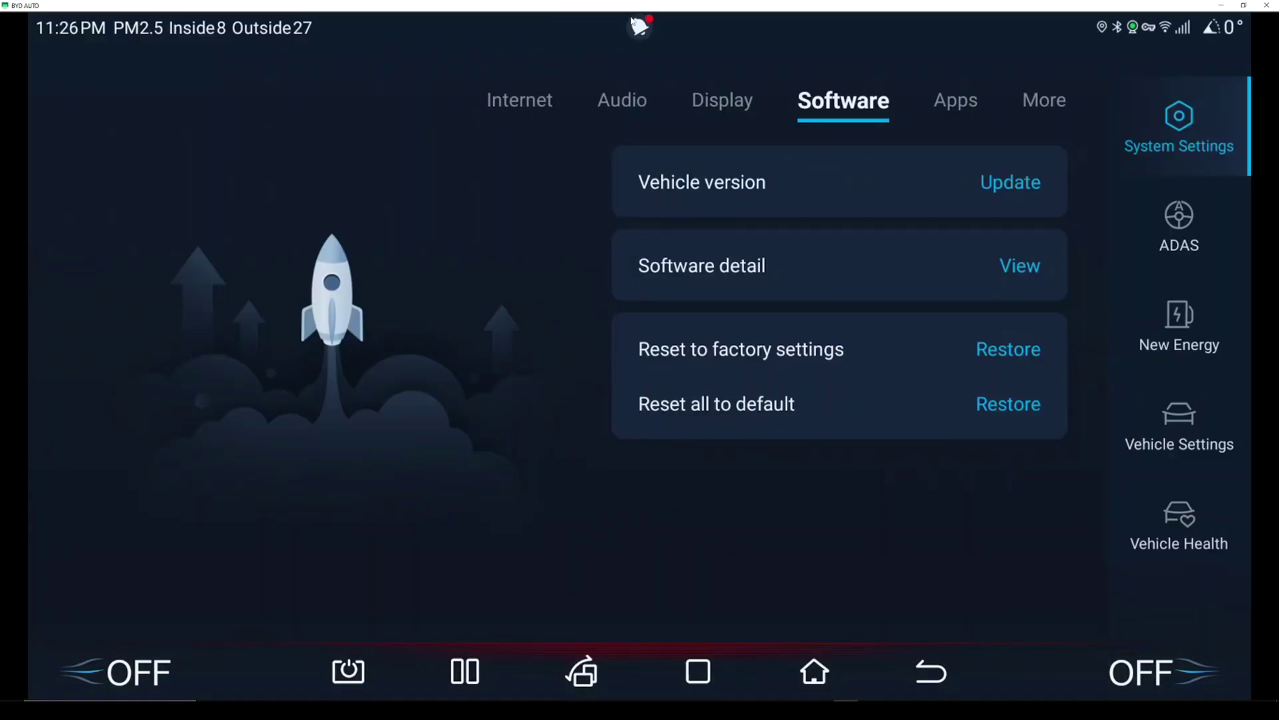
click(639, 31)
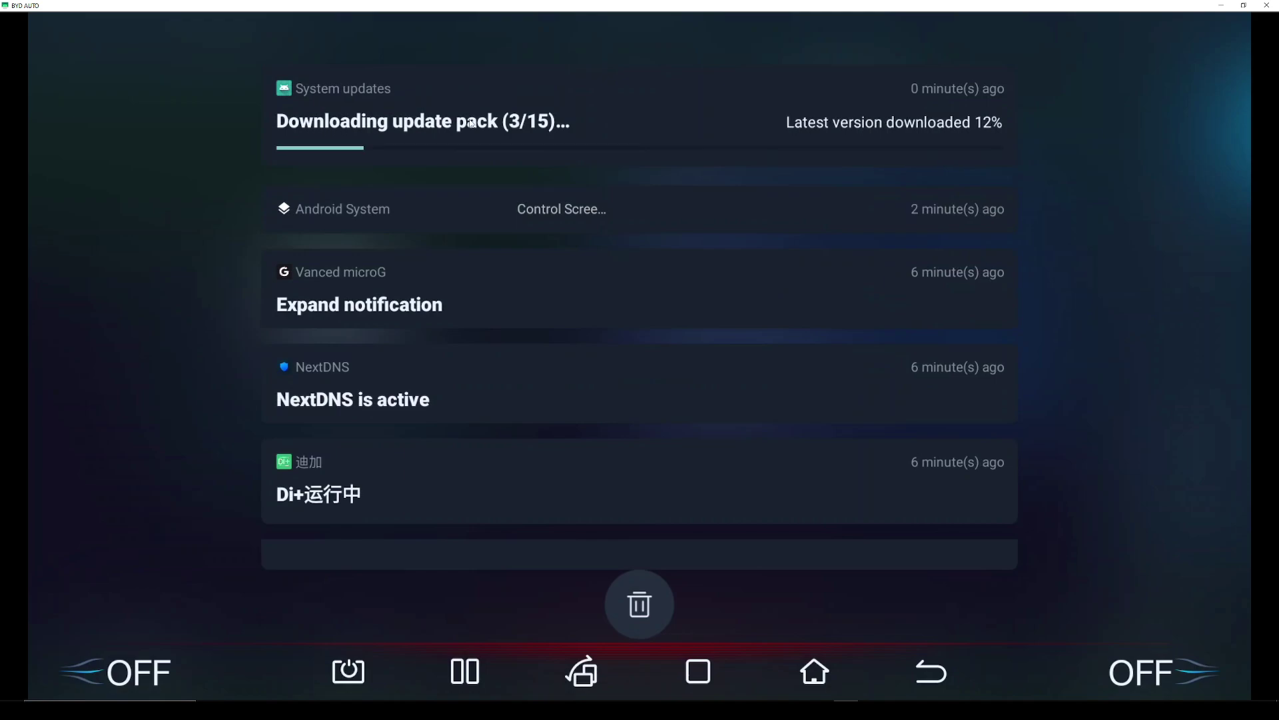
- Return to App Manager and uninstall System updates, dismissing the usage access request
click(60, 377)
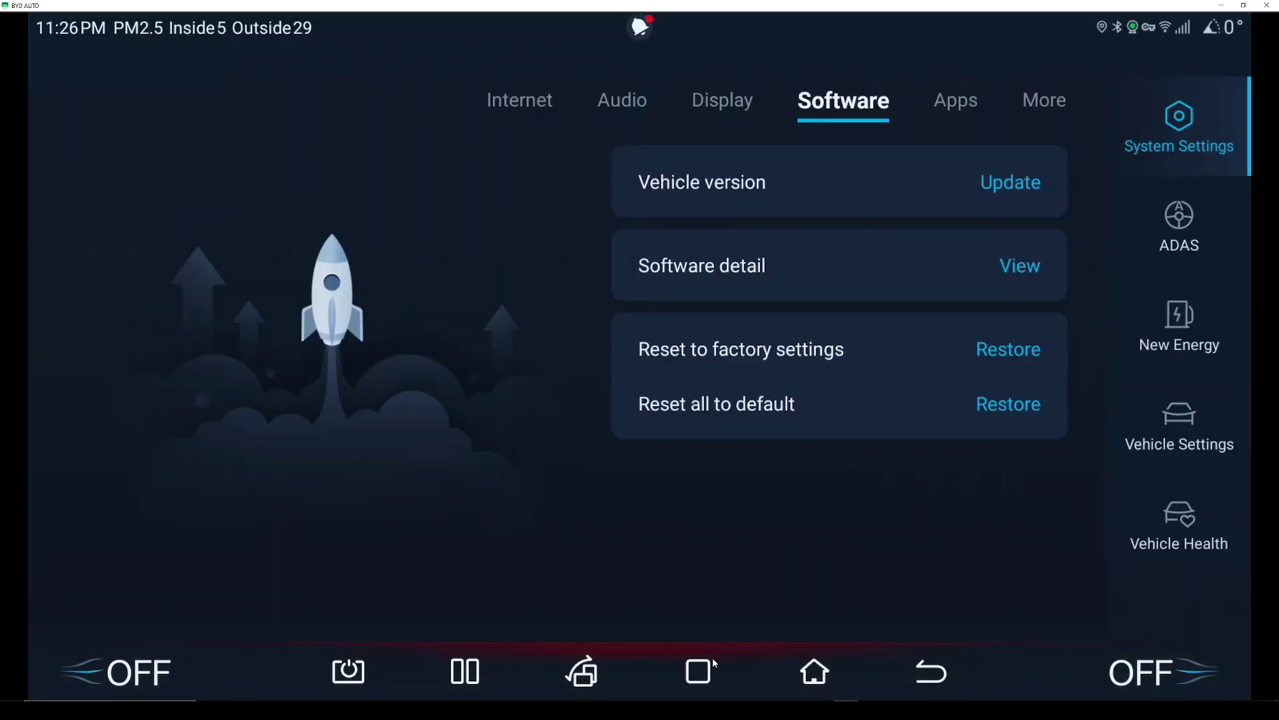
key(alt+s)
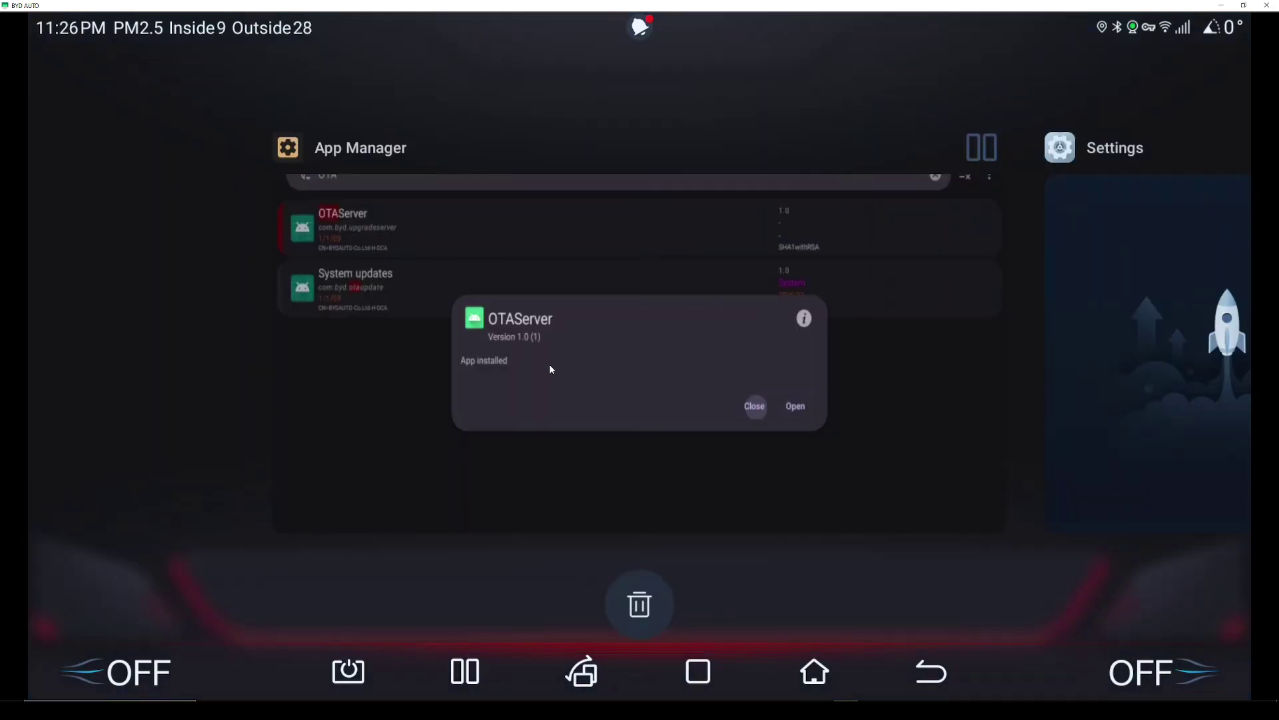
click(648, 378)
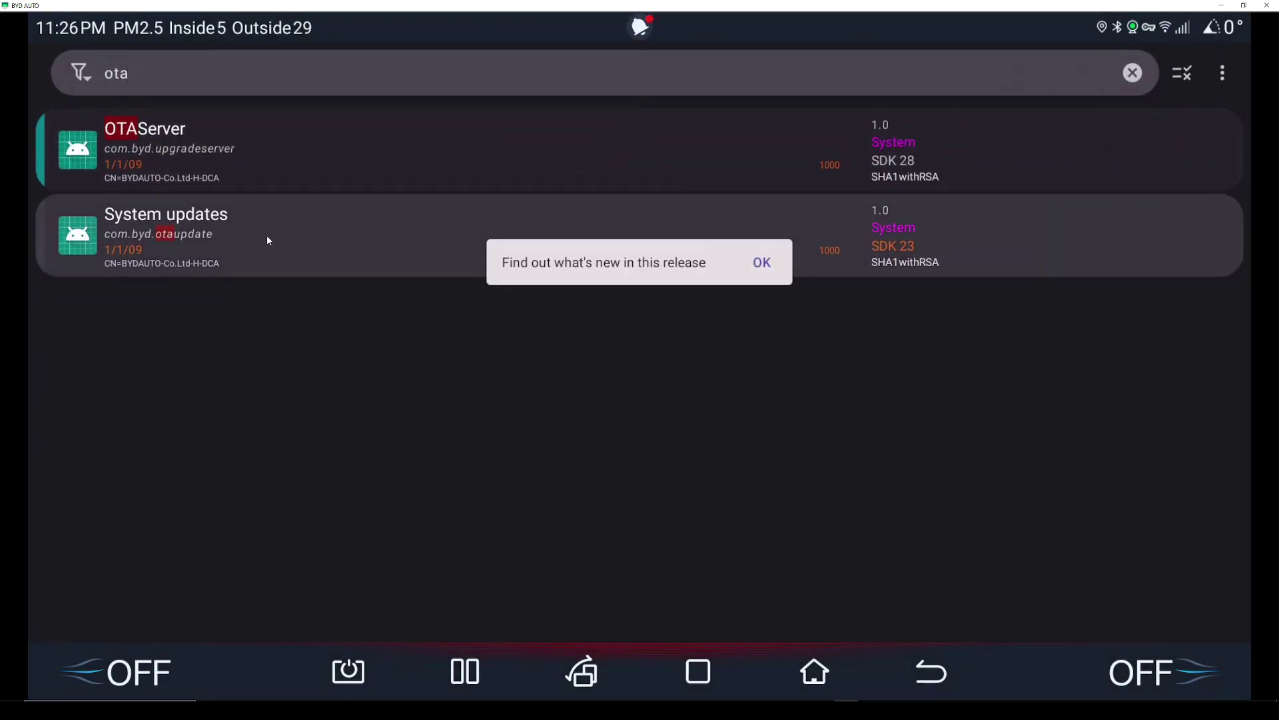
click(267, 235)
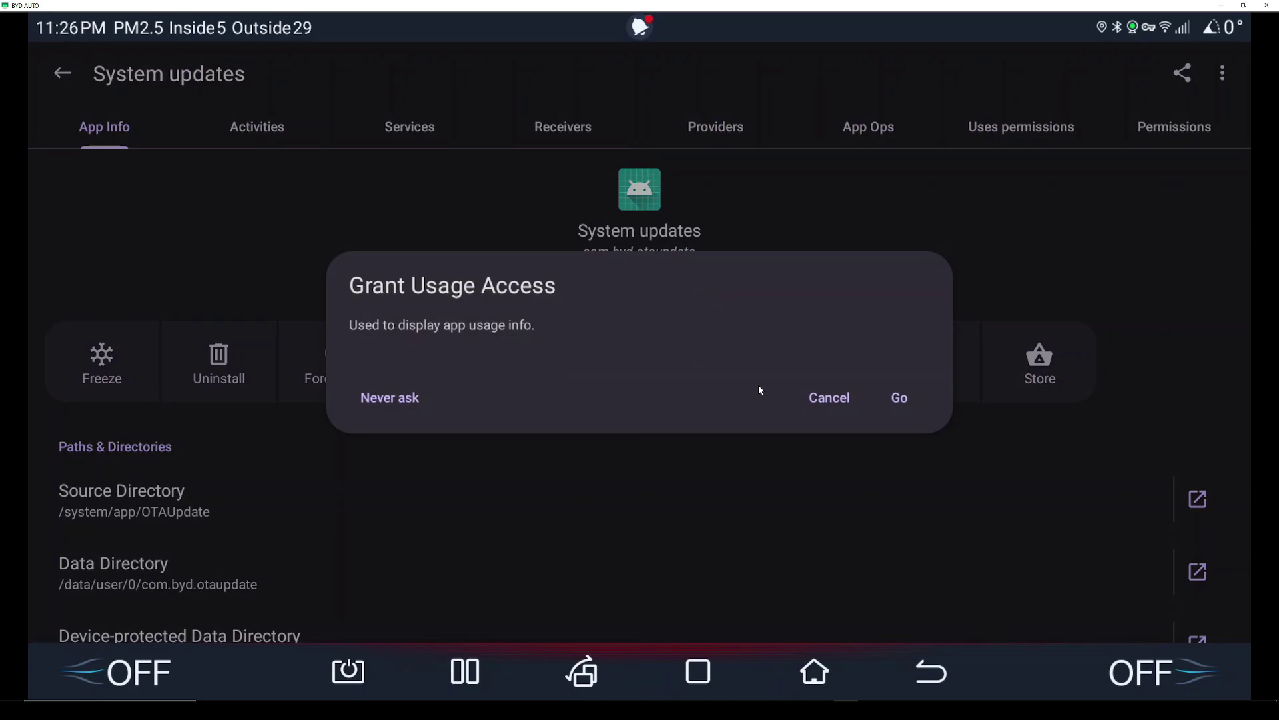
click(824, 399)
click(219, 363)
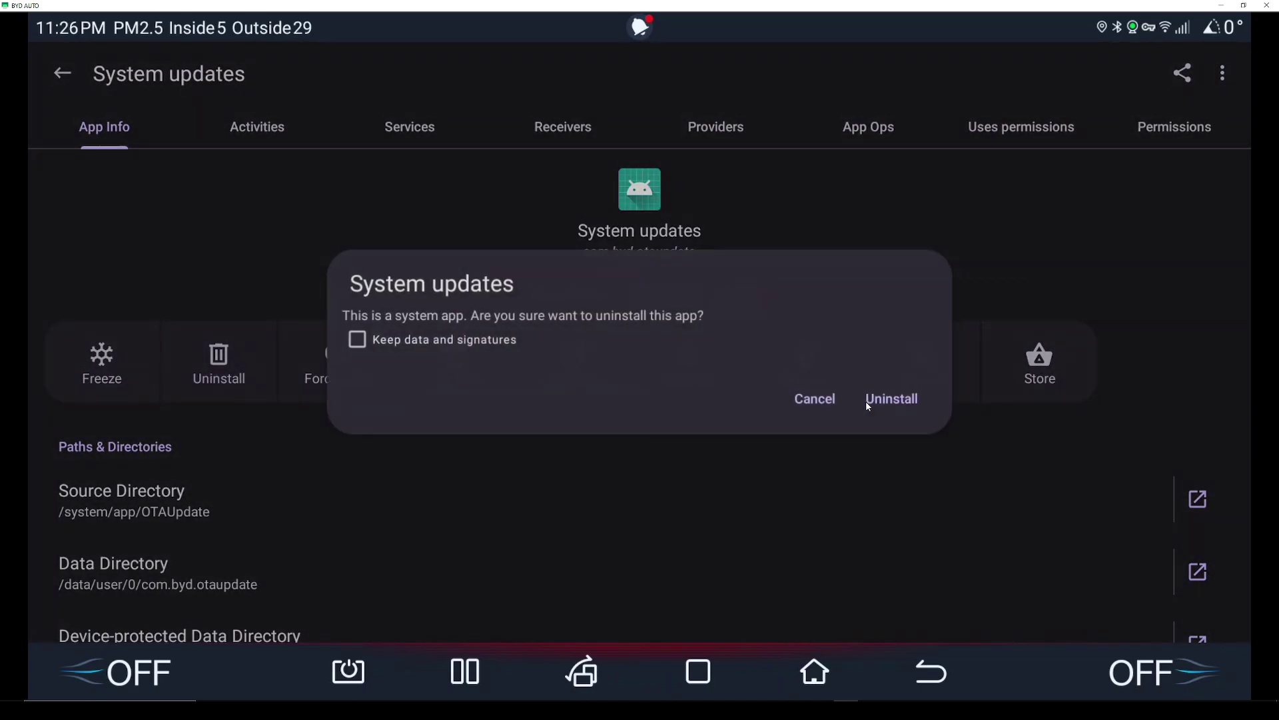
click(890, 400)
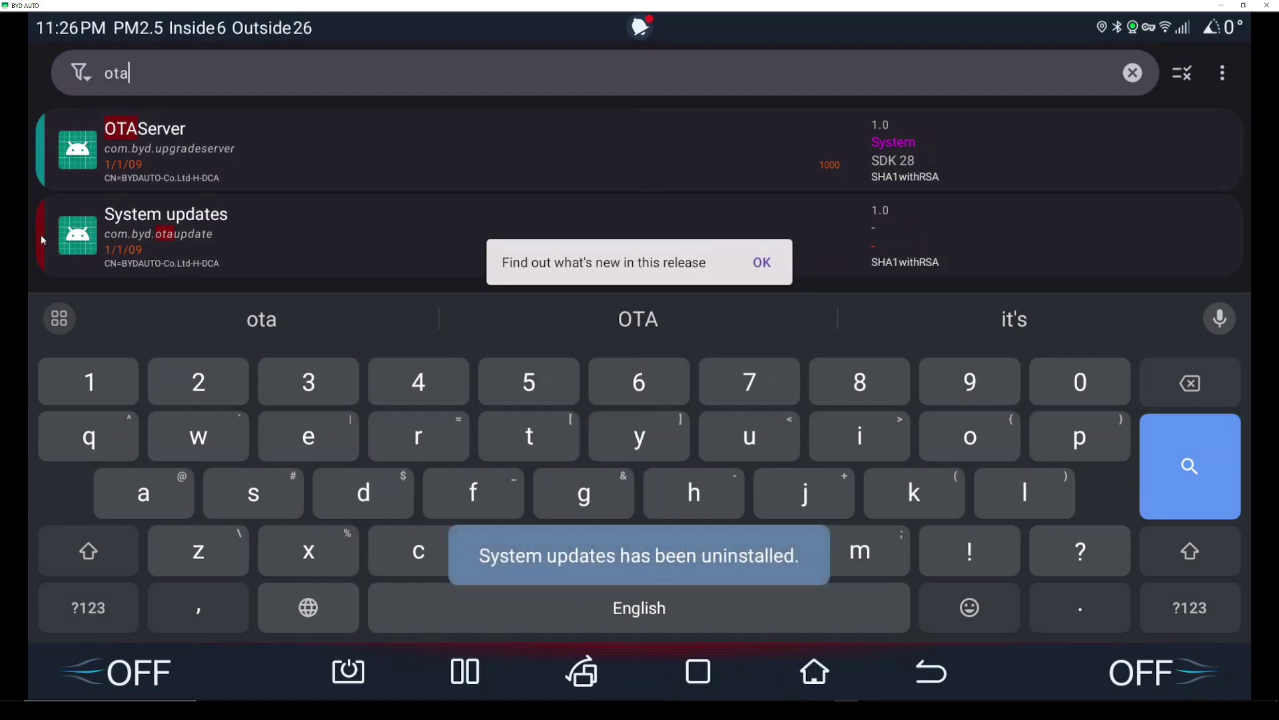
click(638, 28)
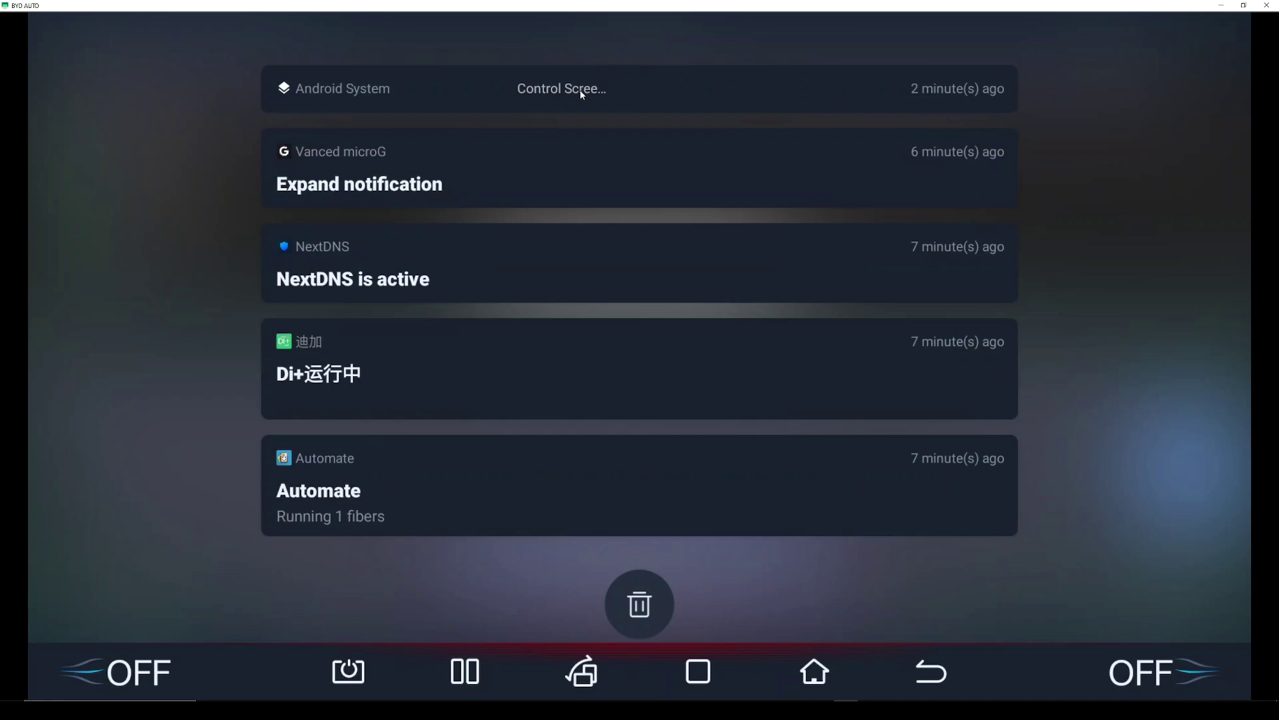
click(143, 188)
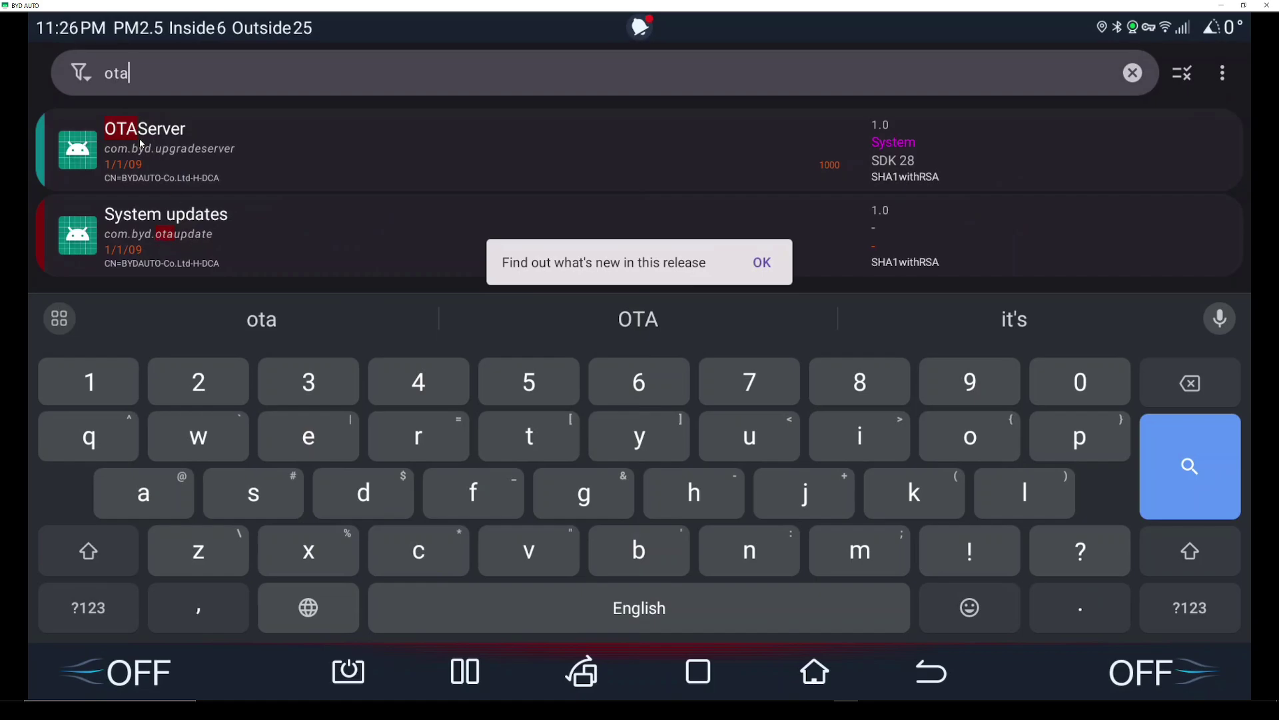
- Uninstall OTAServer, choosing never to be asked for usage access again
click(118, 136)
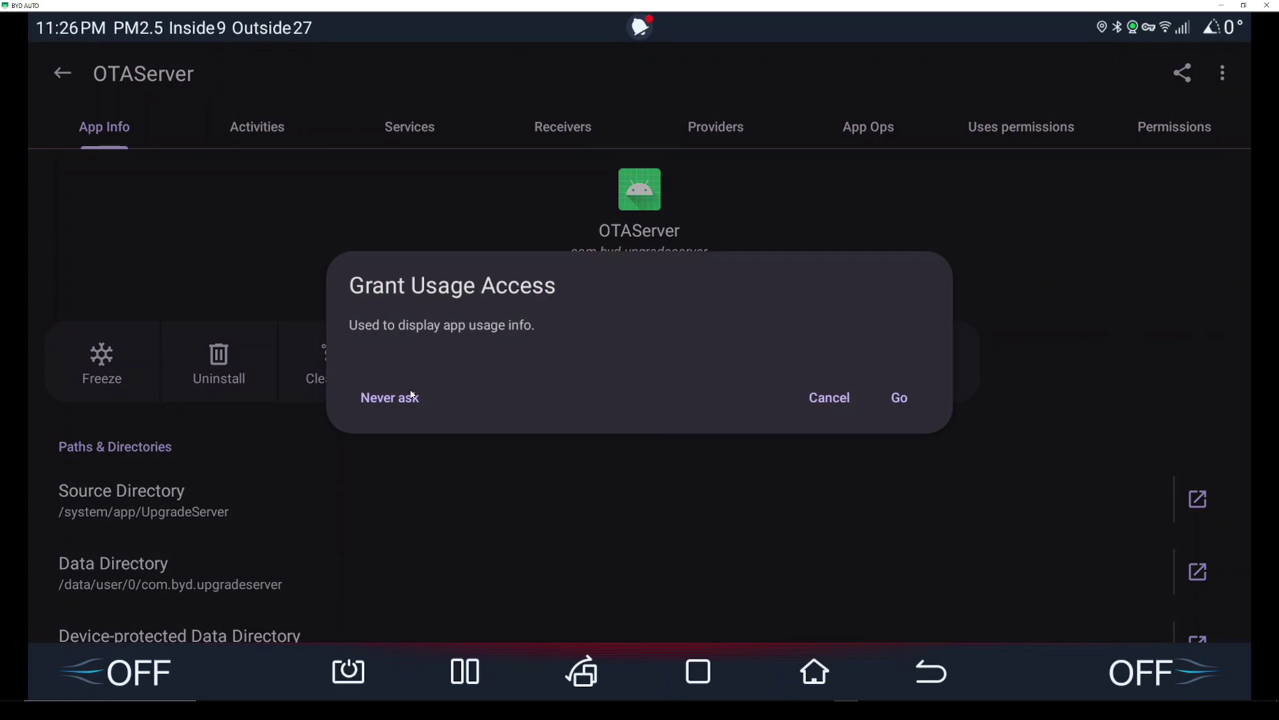
click(412, 396)
click(230, 372)
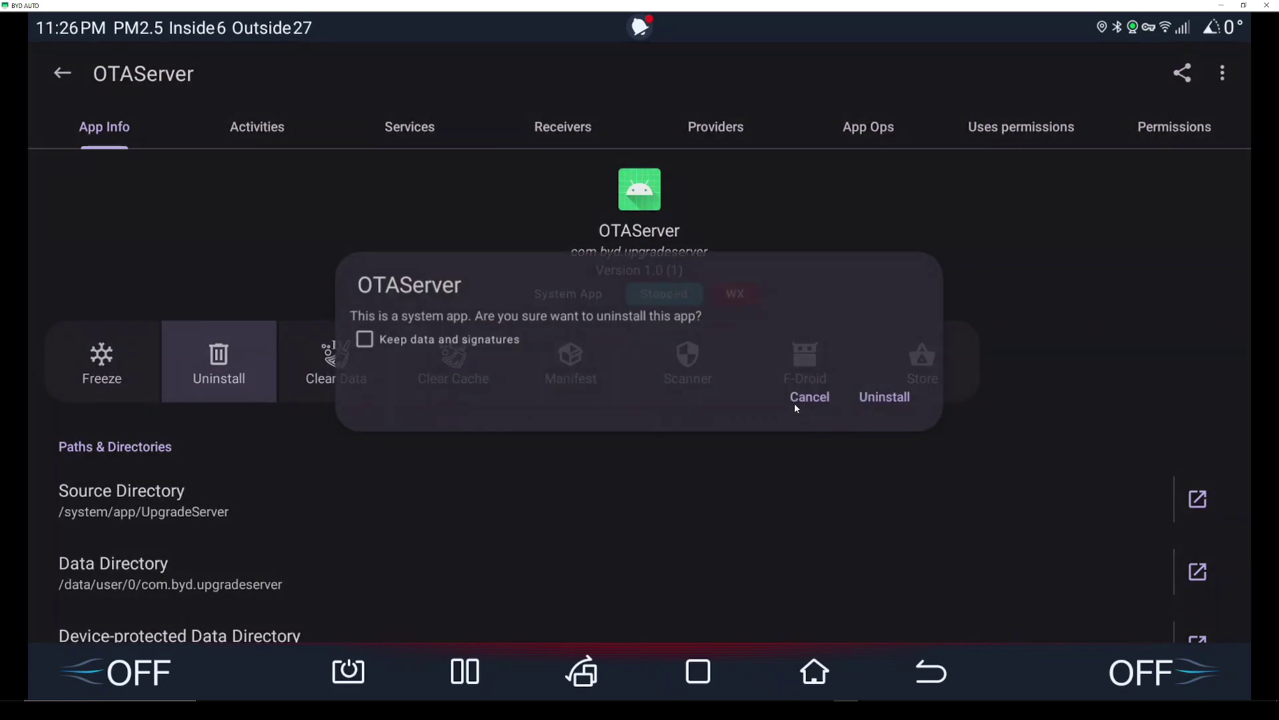
click(867, 398)
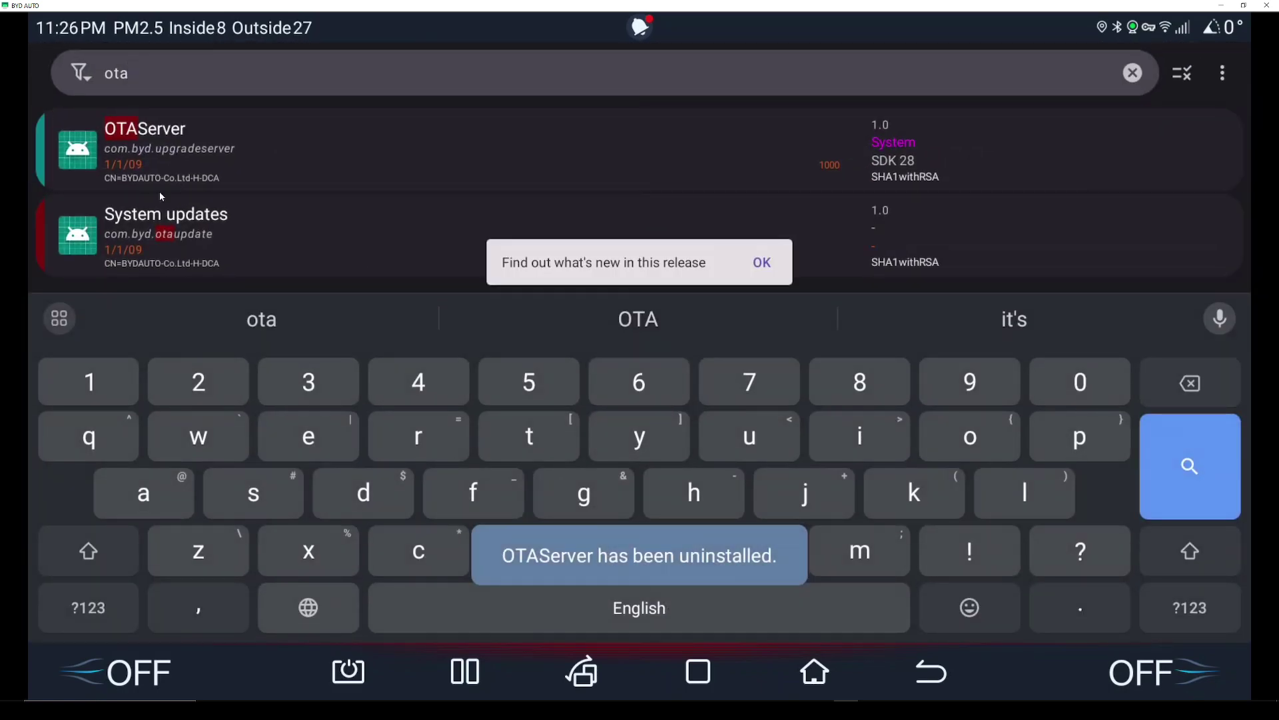
- Confirm System updates remains uninstalled by cancelling its Reinstall prompts
click(931, 672)
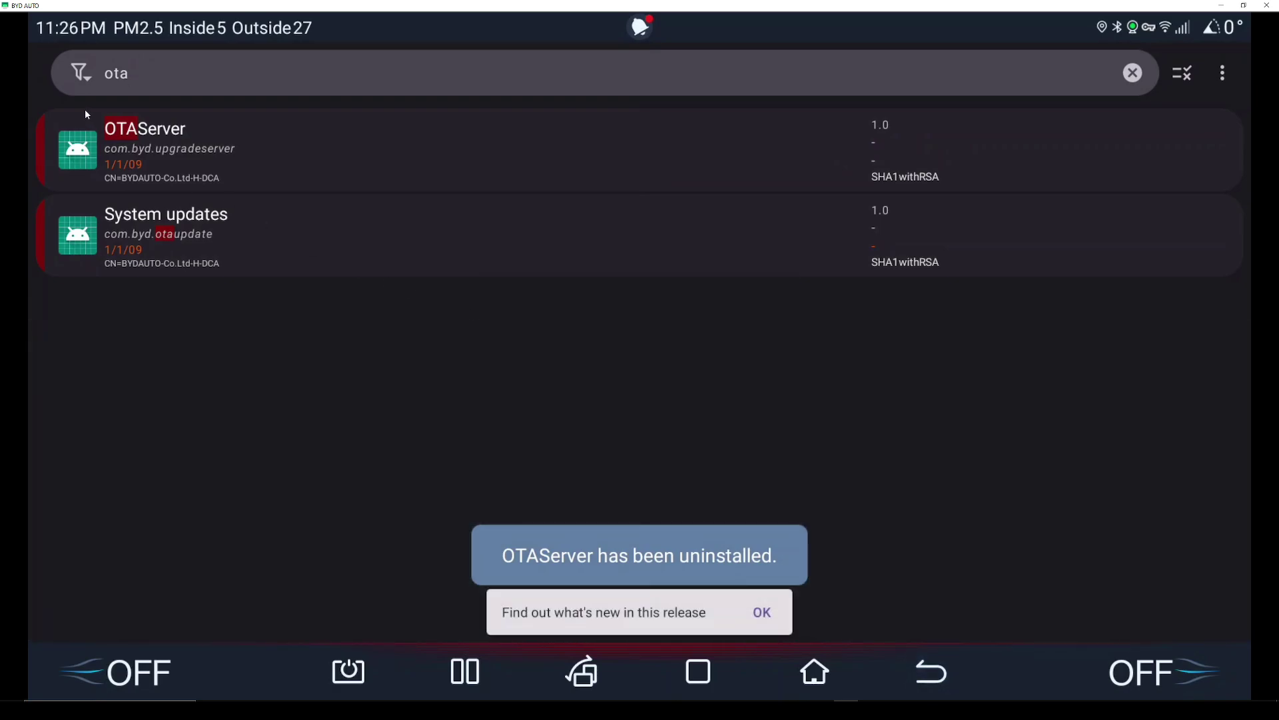
click(294, 227)
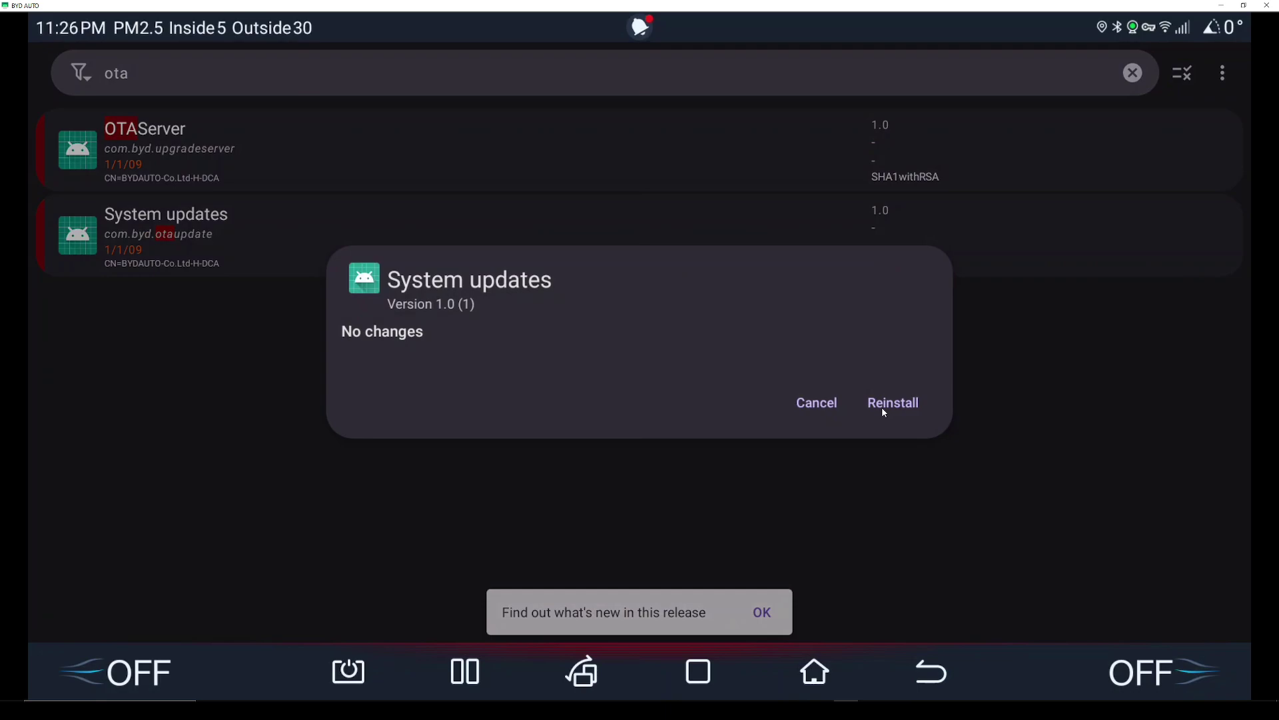
click(806, 404)
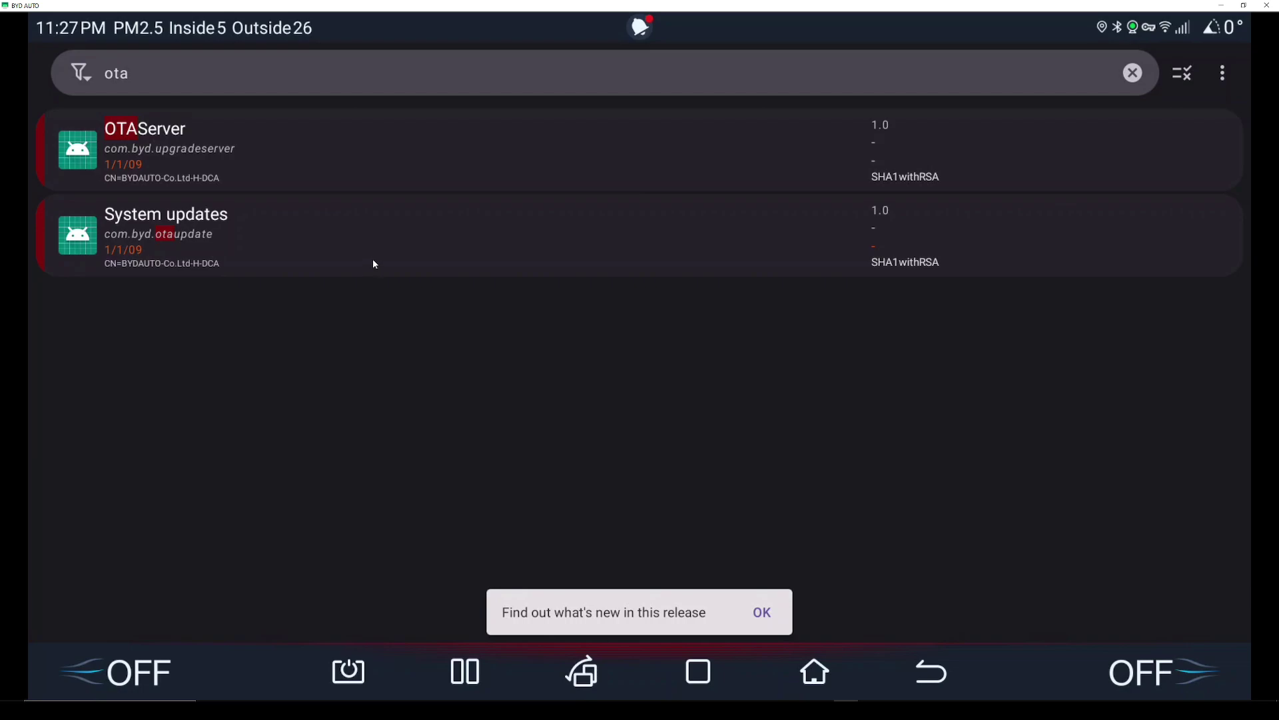
click(263, 244)
click(813, 419)
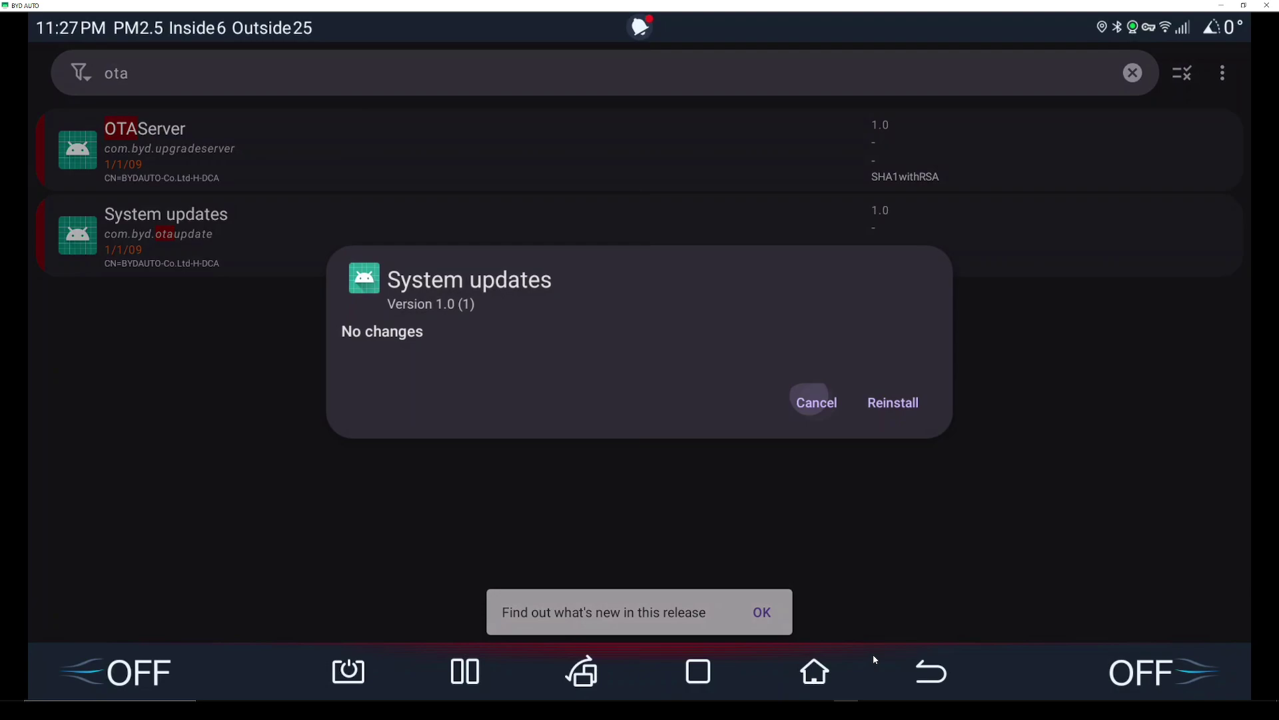
click(699, 671)
- Check the car Settings Software page, flipping through the Display and Internet tabs
click(614, 459)
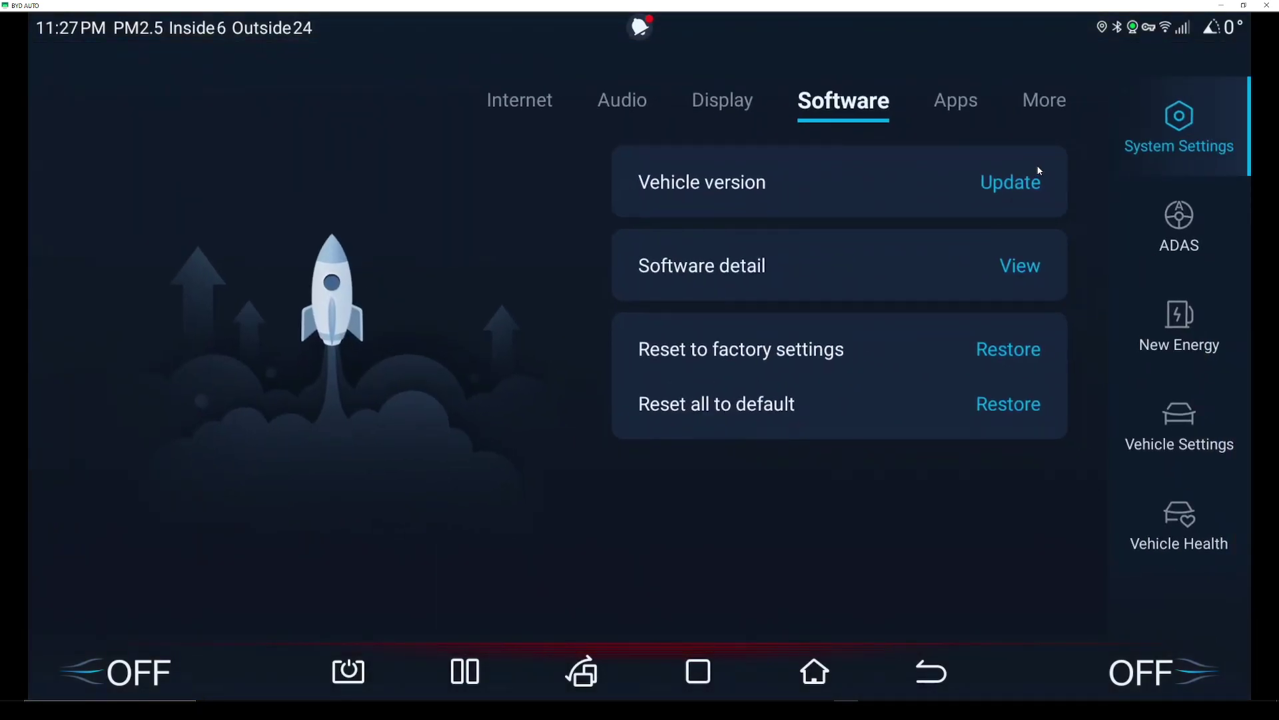
click(740, 103)
click(800, 104)
click(698, 667)
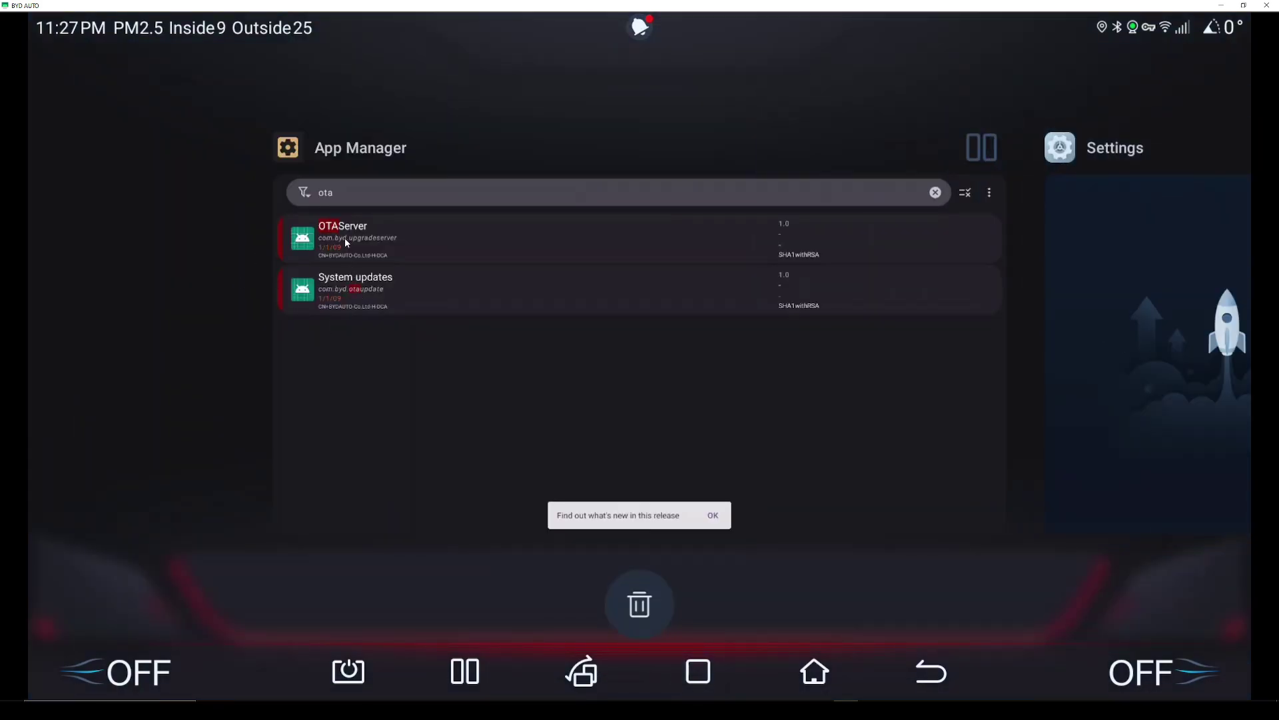
click(1190, 349)
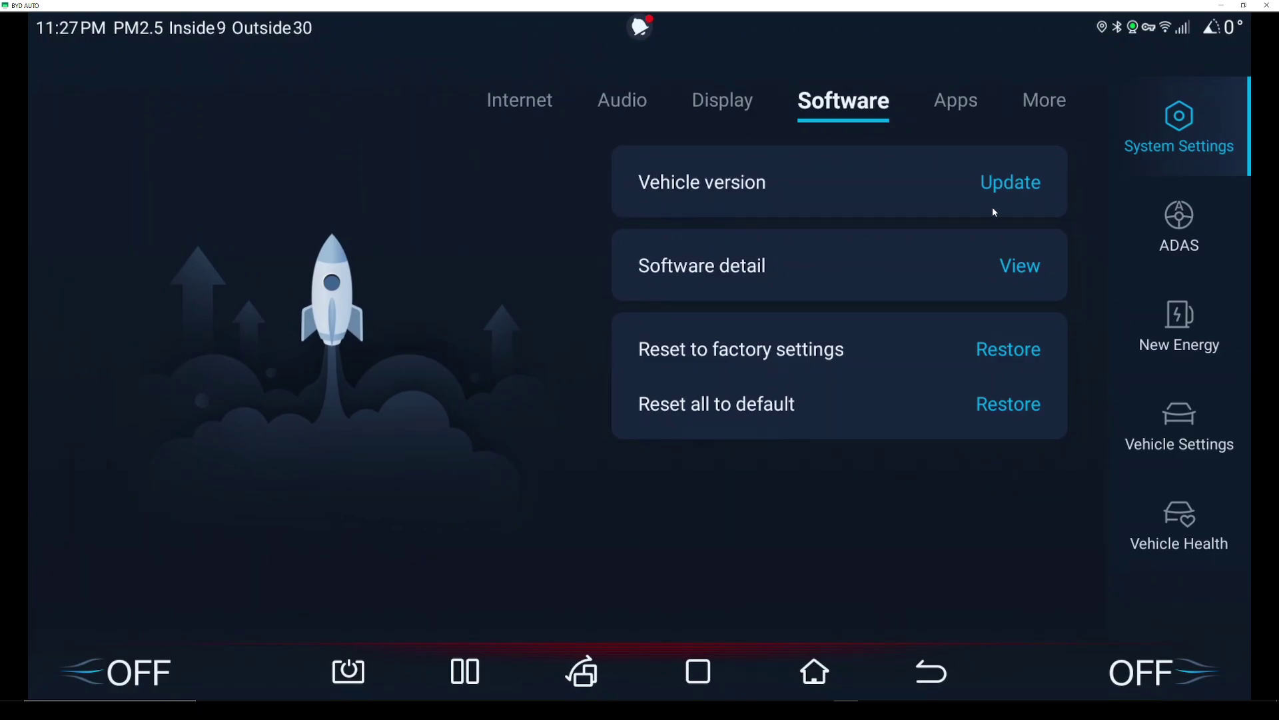
click(531, 100)
click(817, 106)
click(698, 671)
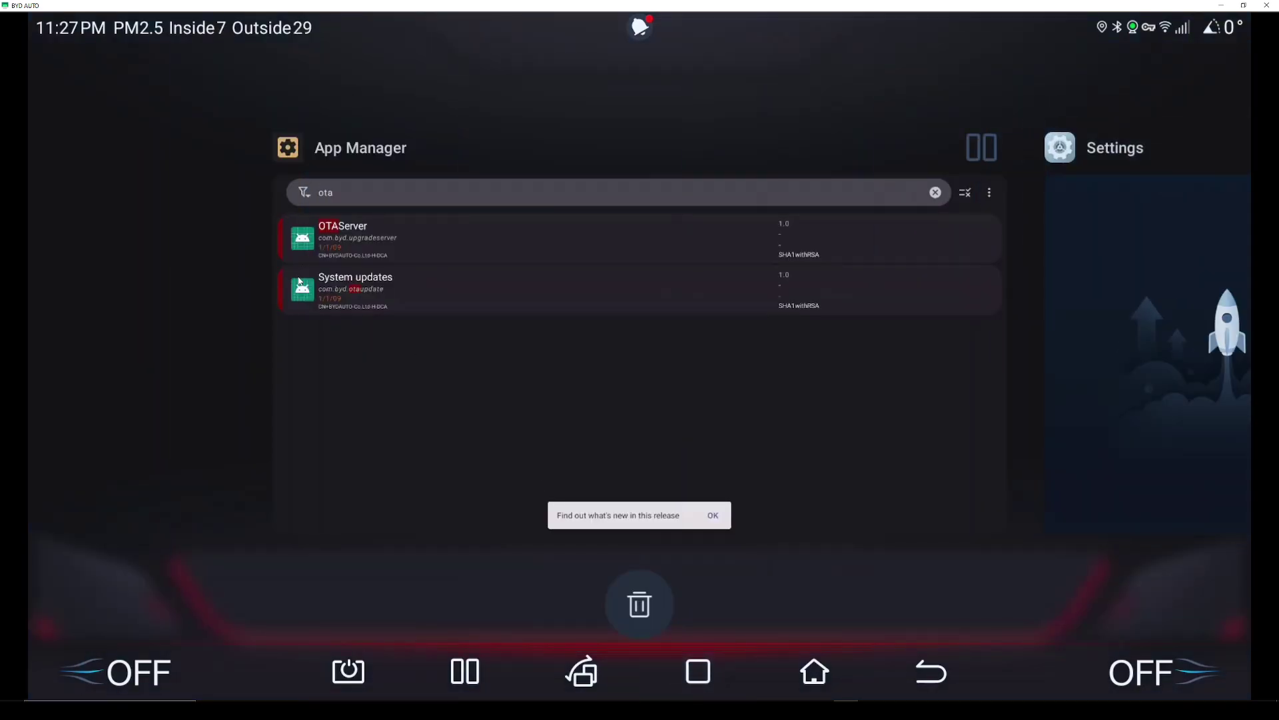
click(1095, 310)
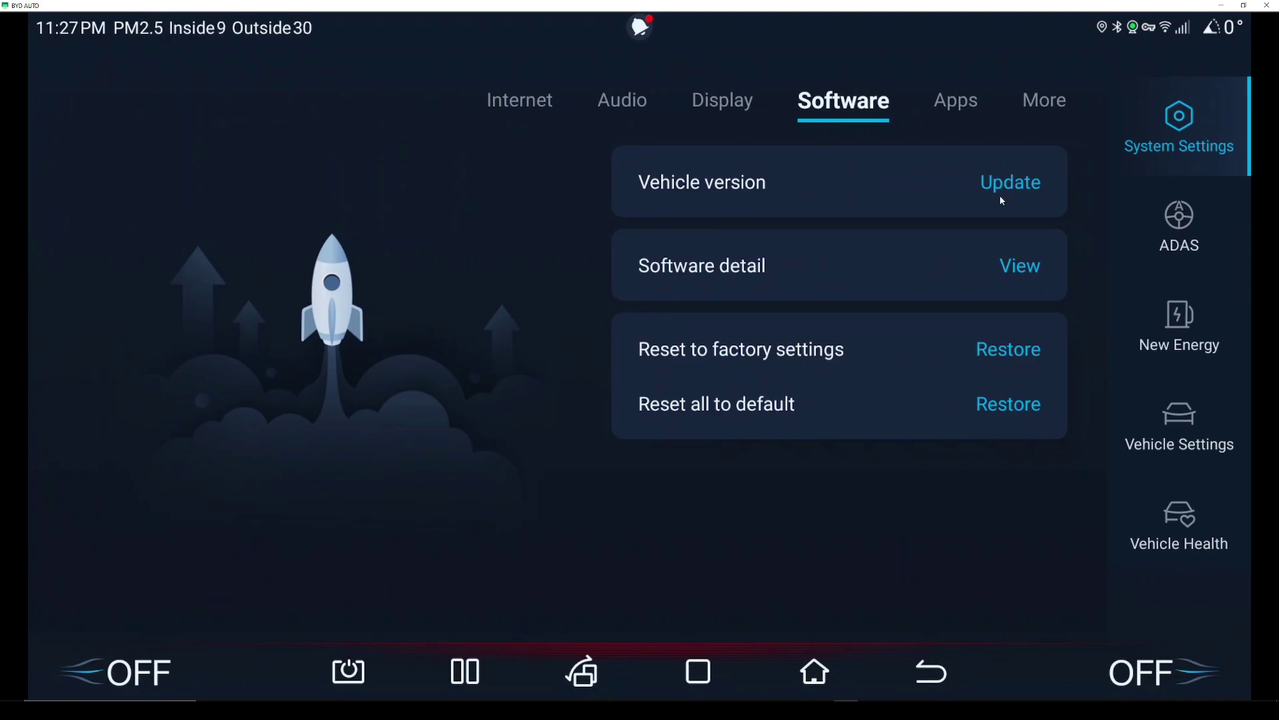
- Confirm System updates and OTAServer stay uninstalled, cancelling each Reinstall prompt
click(698, 672)
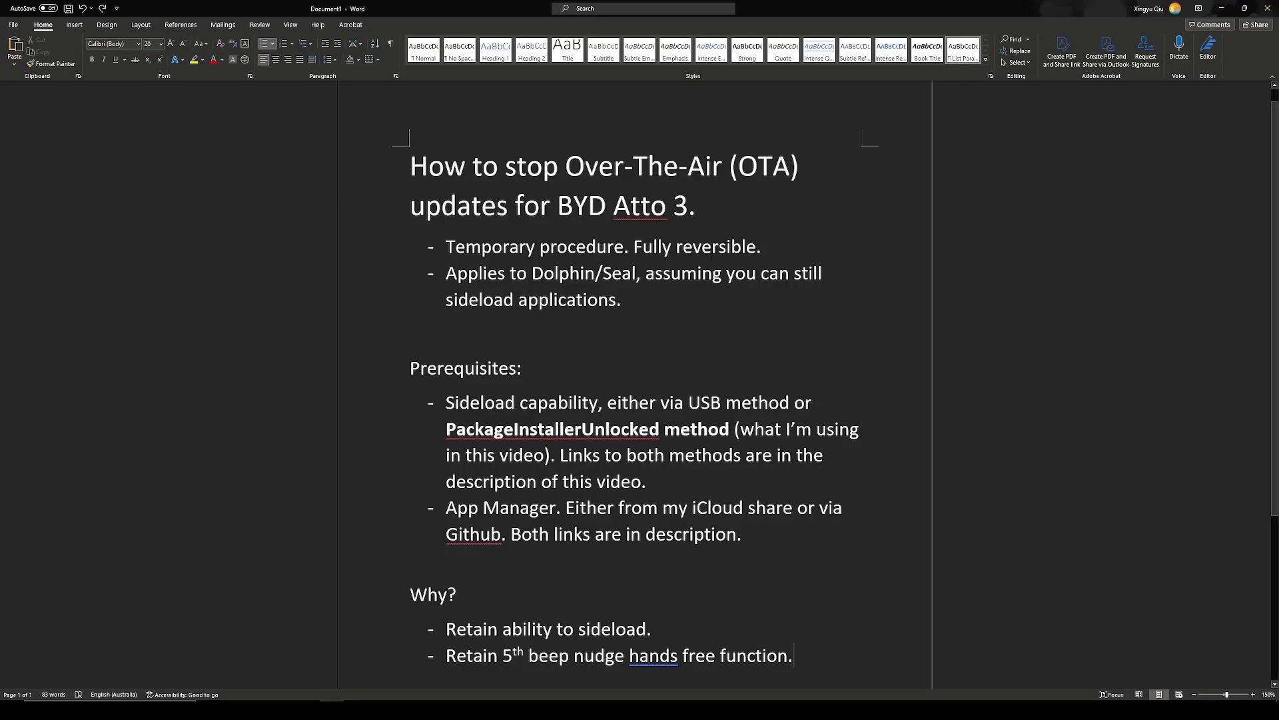
drag(633, 248, 757, 248)
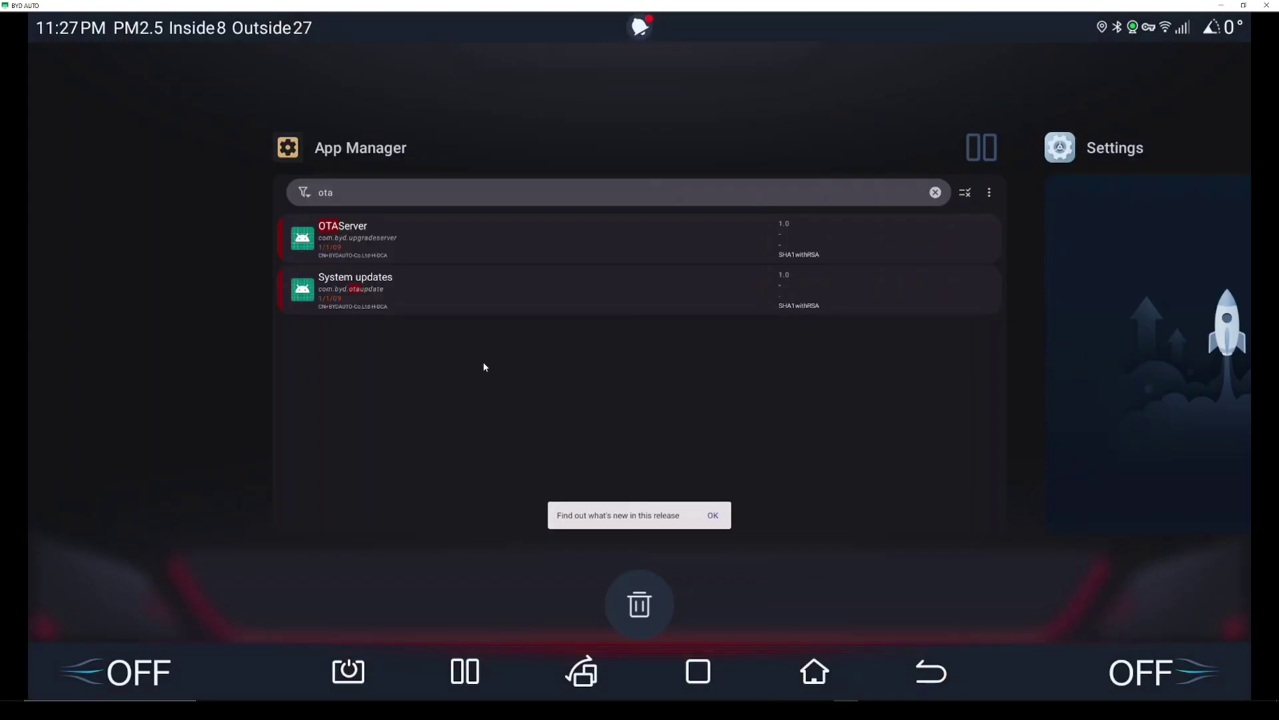
click(483, 365)
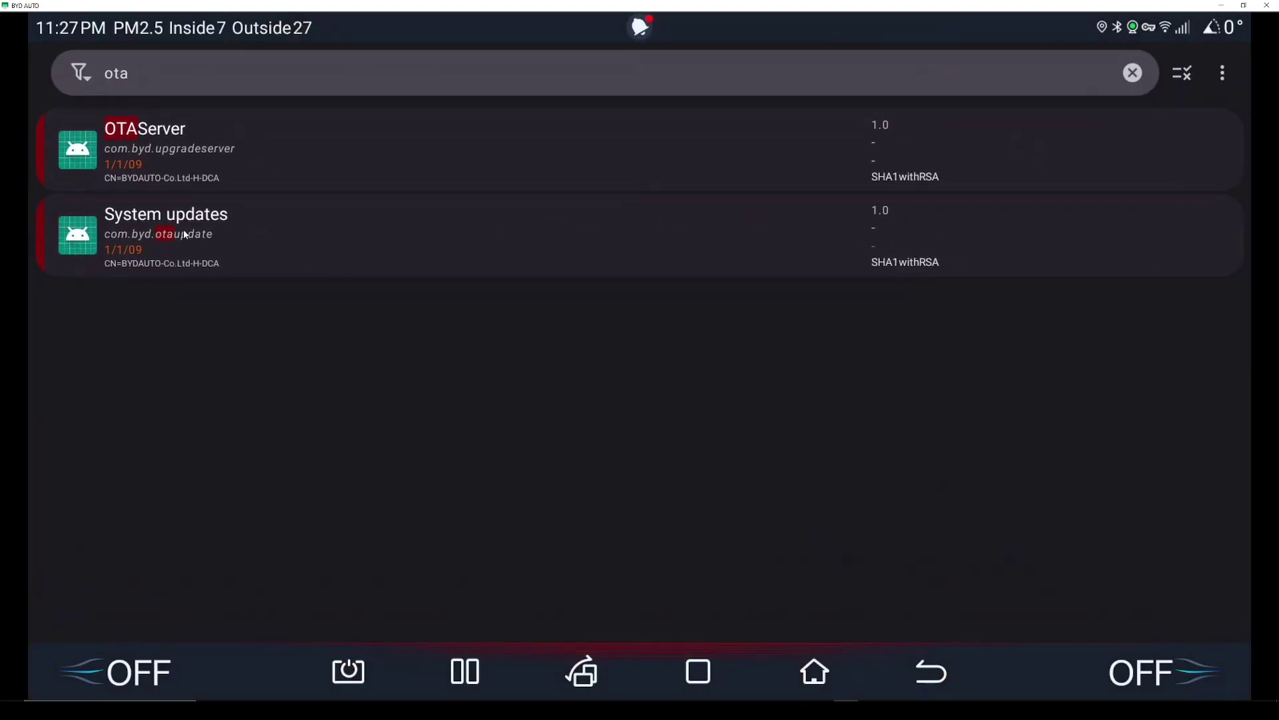
click(139, 242)
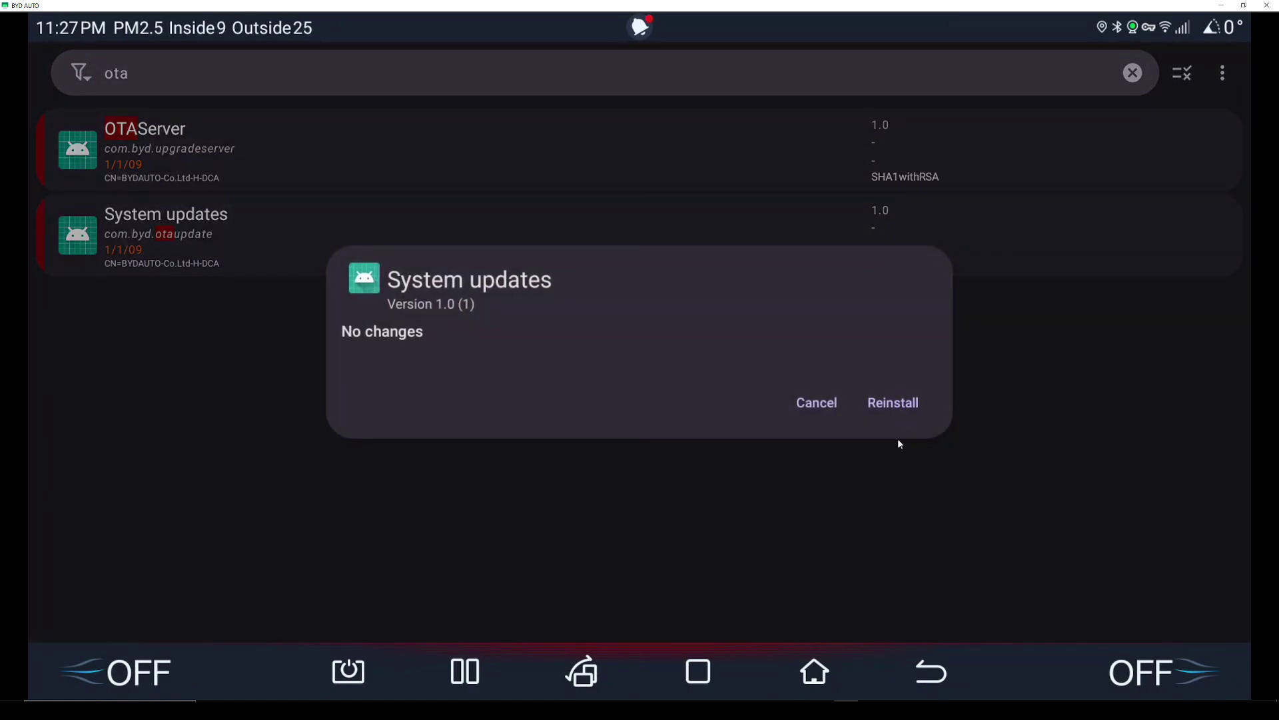
click(824, 412)
click(242, 166)
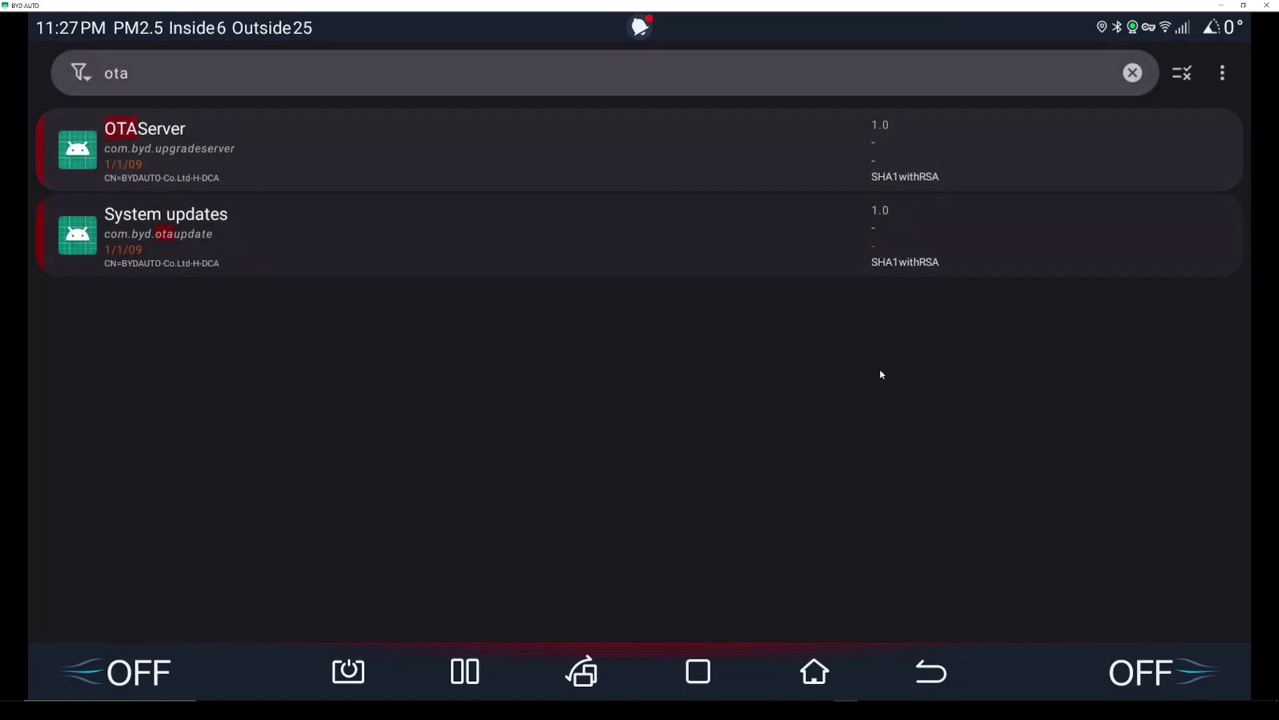
click(805, 404)
click(815, 665)
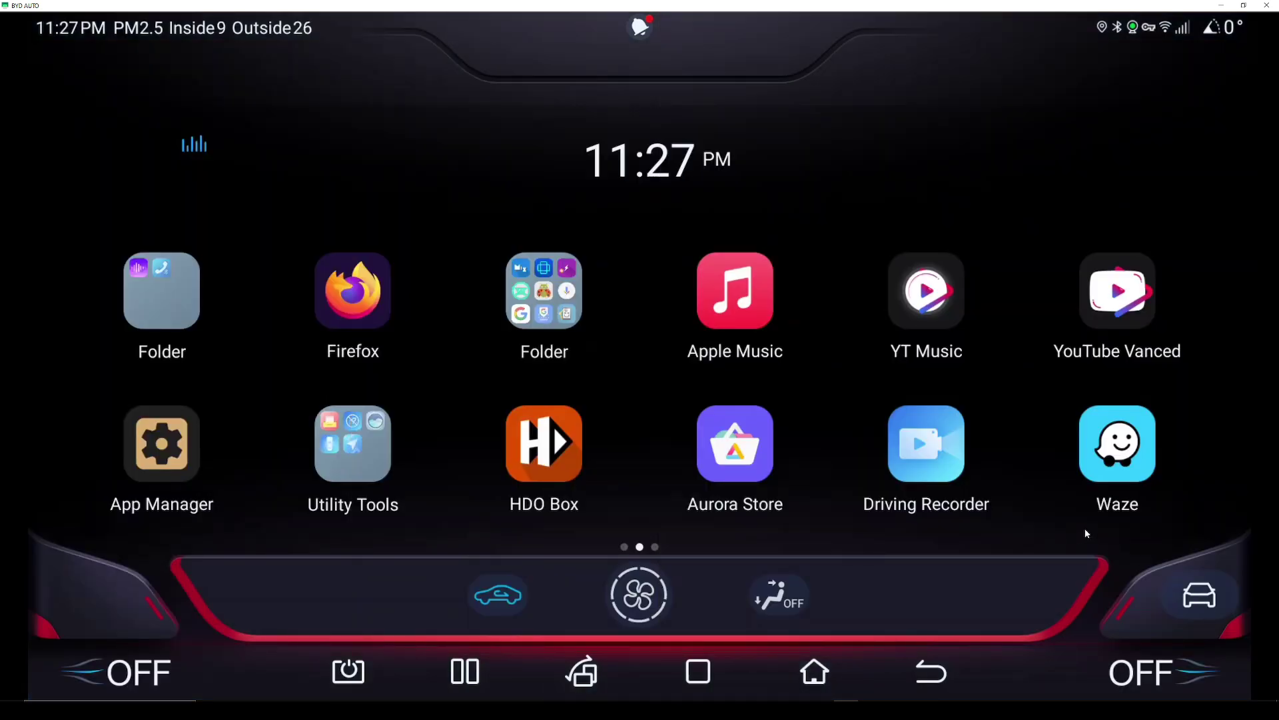
click(1085, 529)
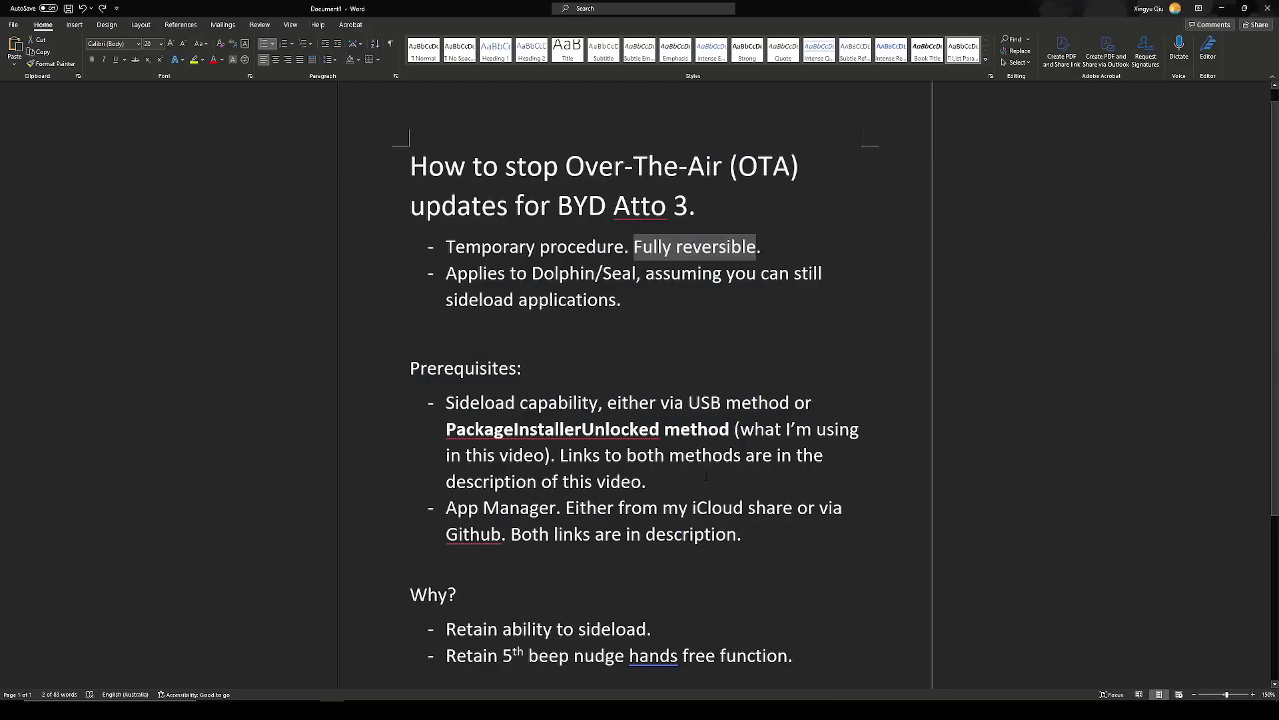
click(848, 476)
click(703, 339)
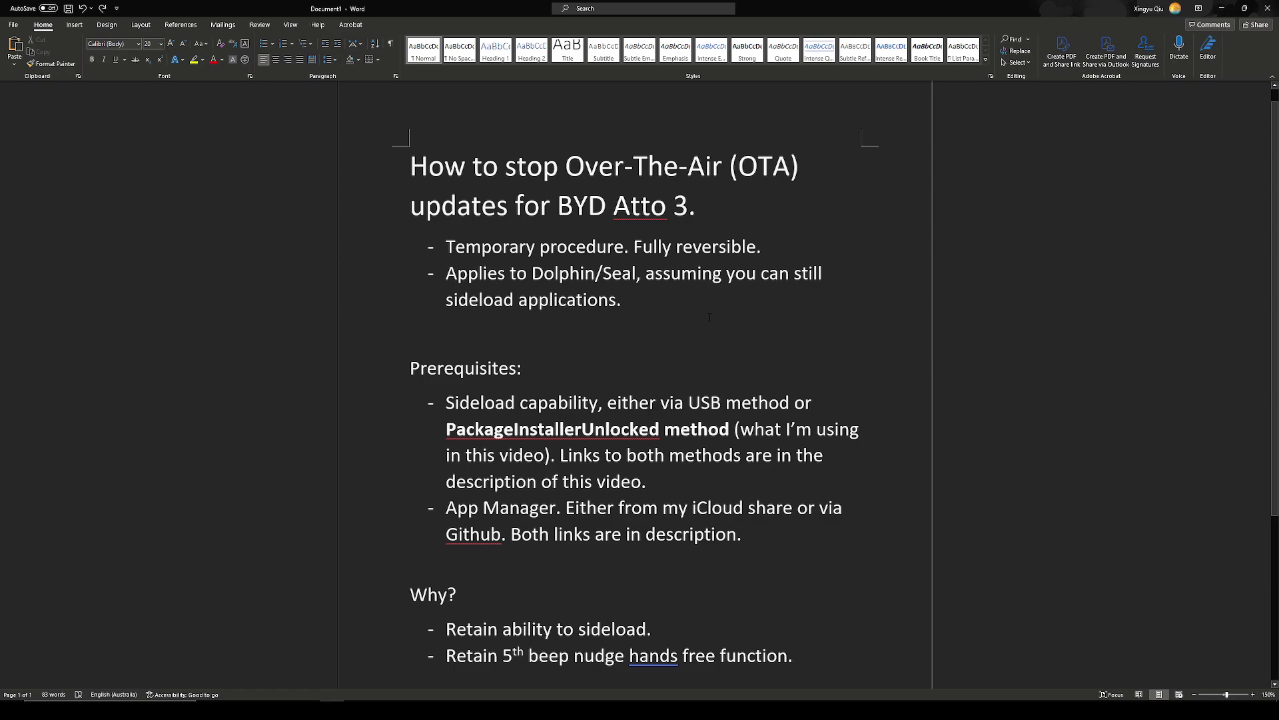
scroll(710, 318, down, 1)
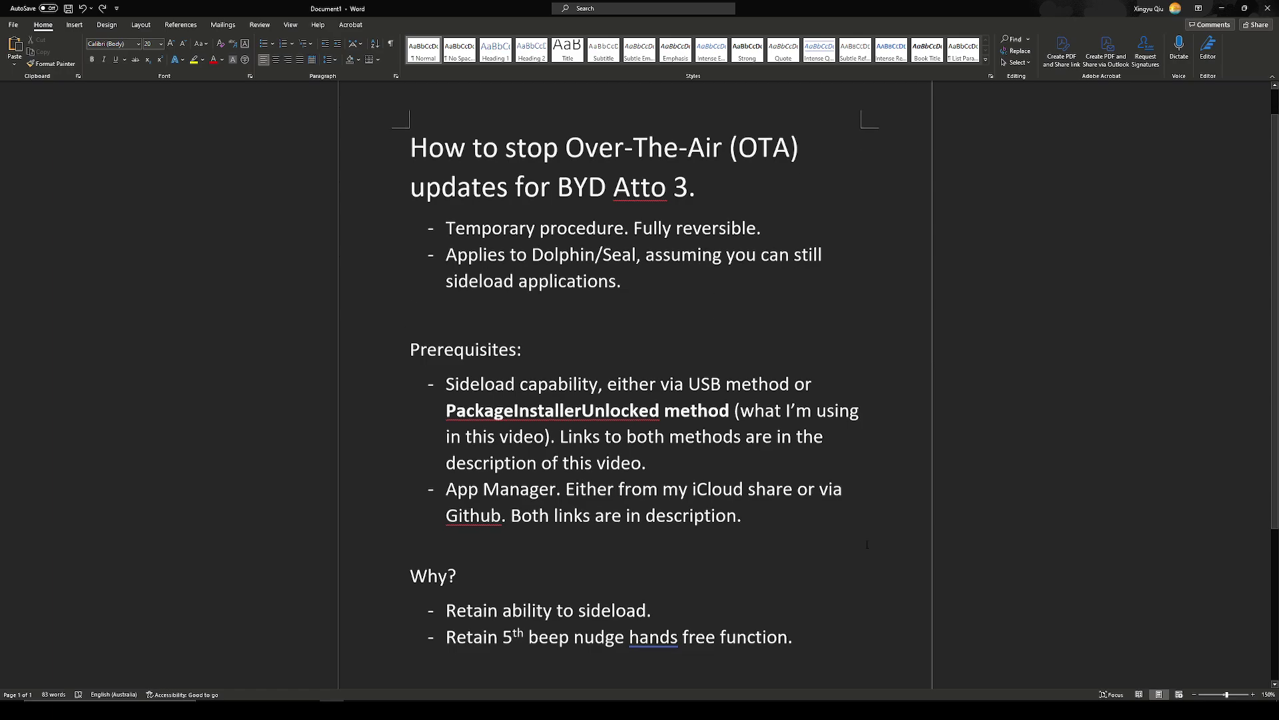
drag(656, 595, 413, 590)
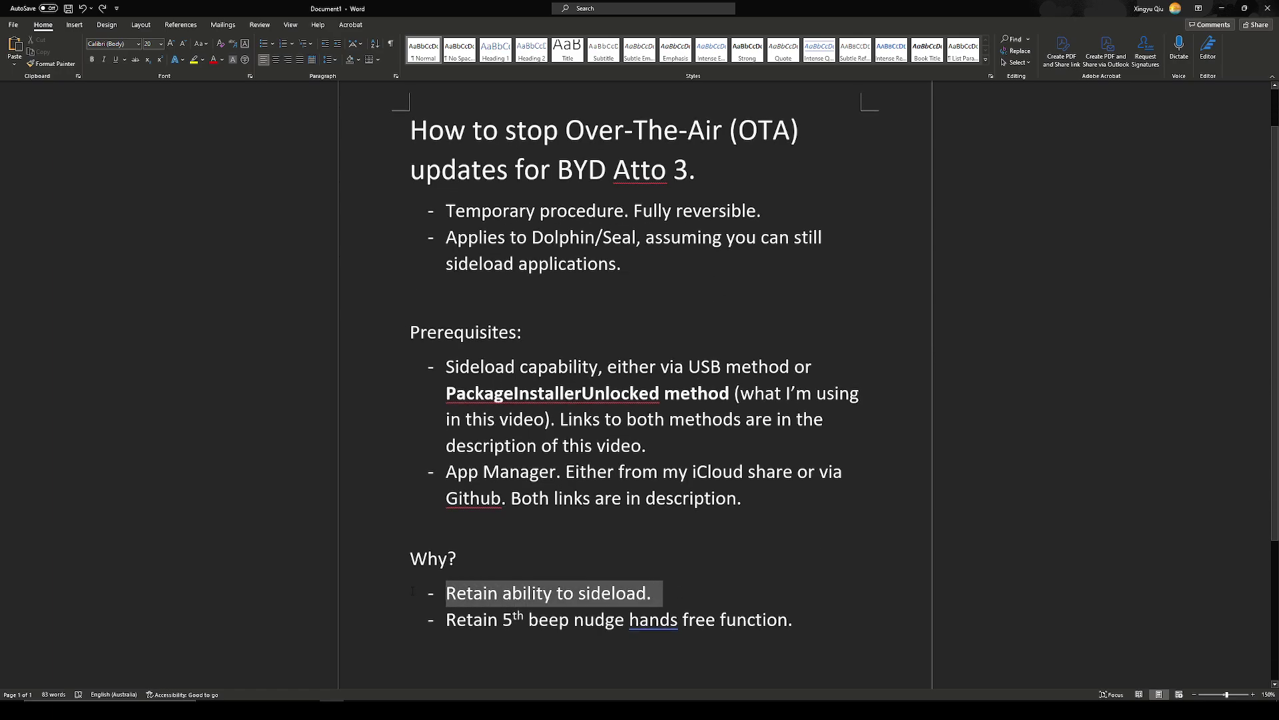
click(420, 592)
drag(657, 595, 434, 598)
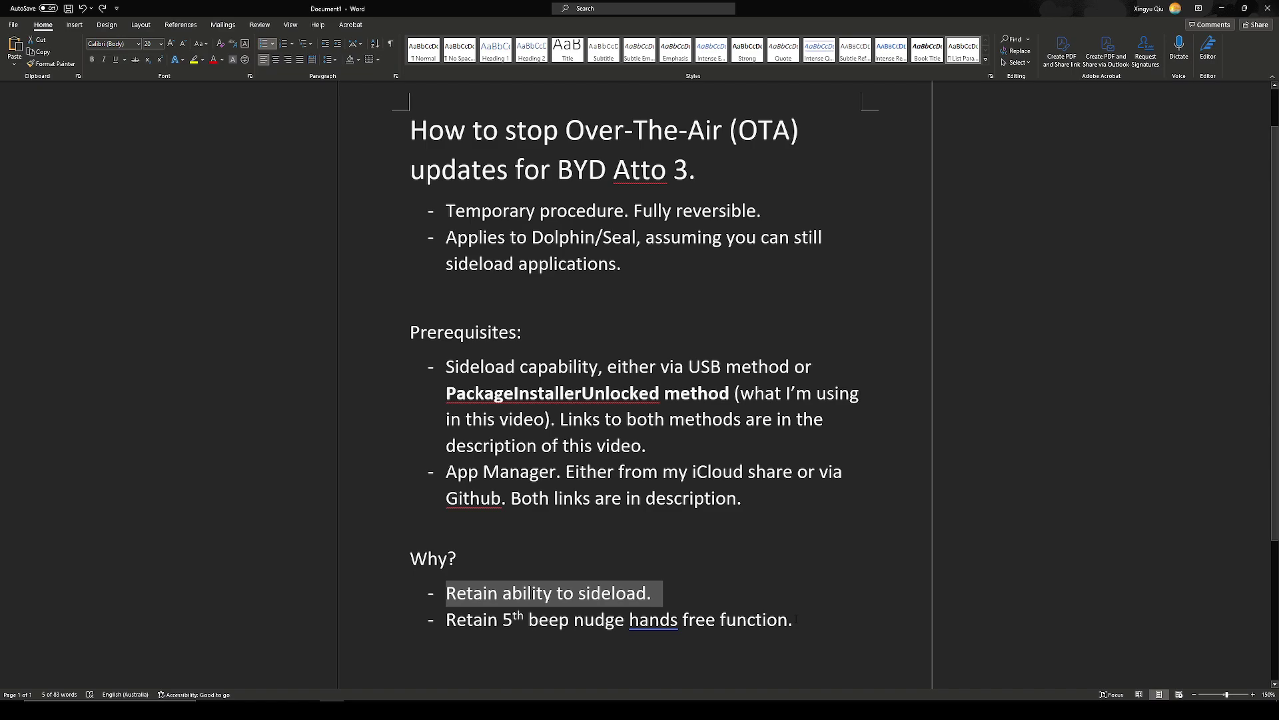
drag(795, 620, 422, 620)
drag(797, 619, 360, 625)
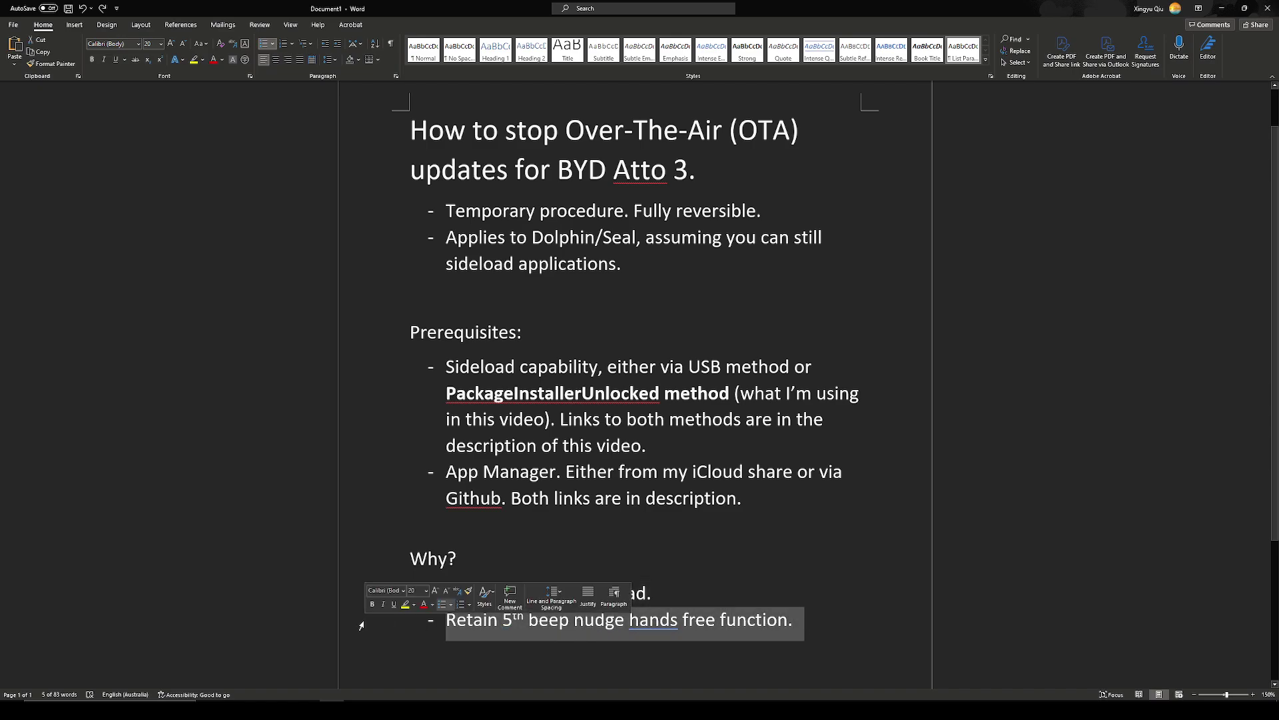
click(837, 622)
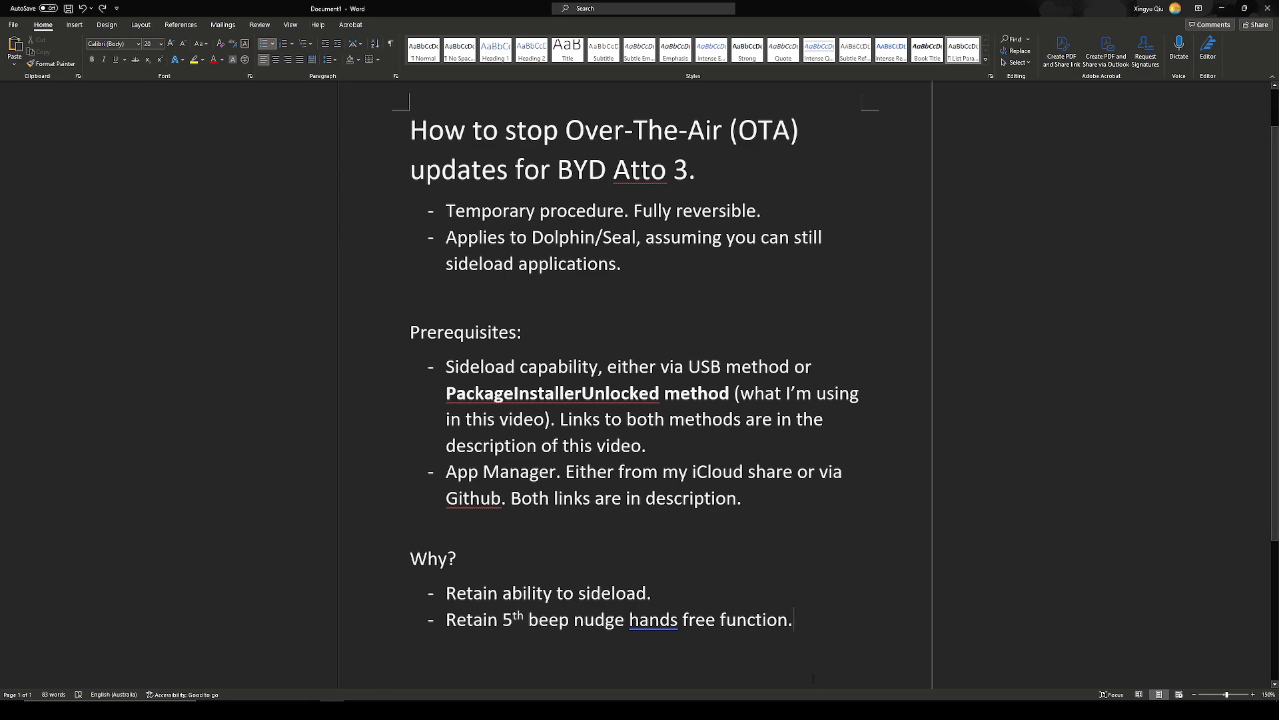
- Return to the car's home screen with the Apple Music, Waze and YT Music cards, briefly checking the widget page
key(alt+Tab)
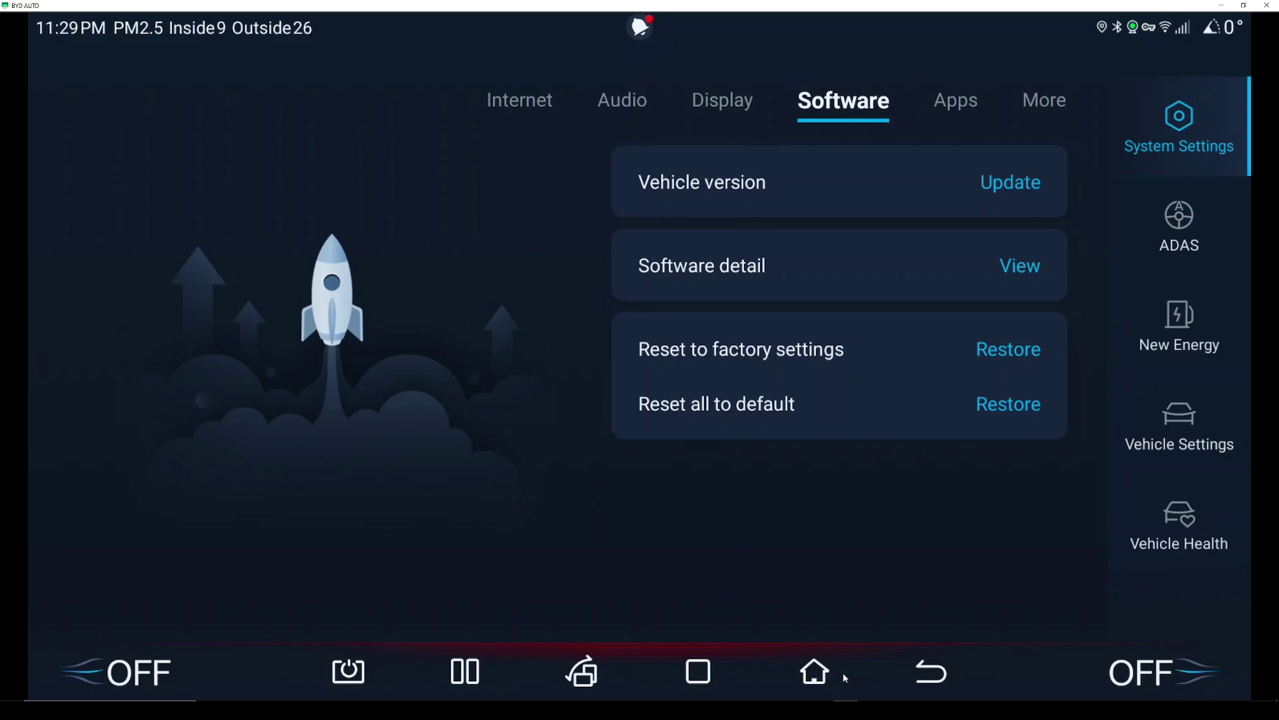
click(823, 673)
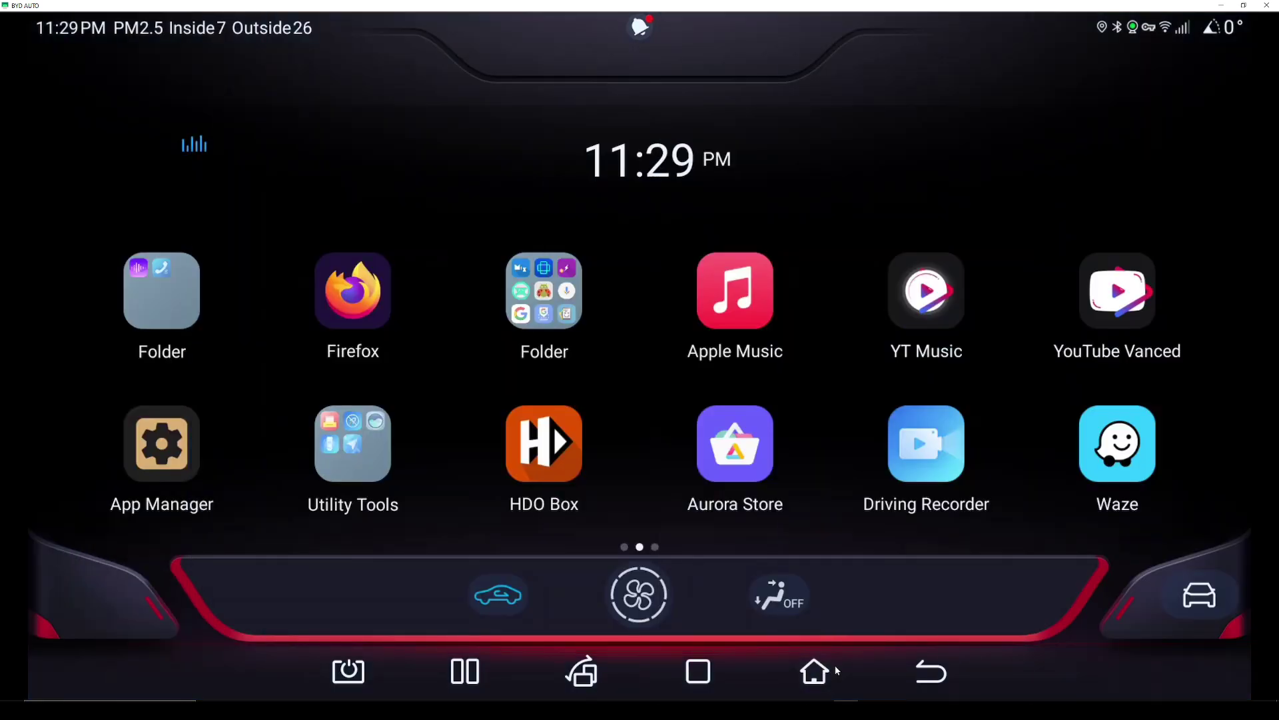
drag(475, 451, 326, 452)
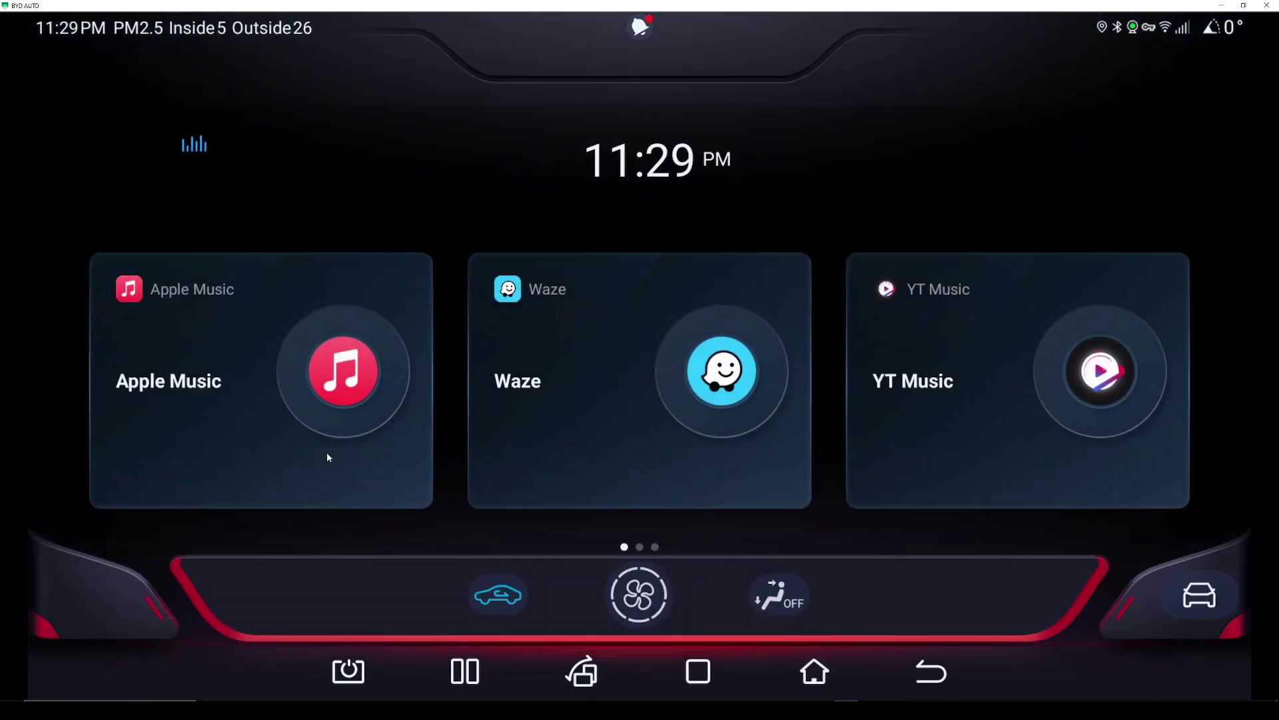